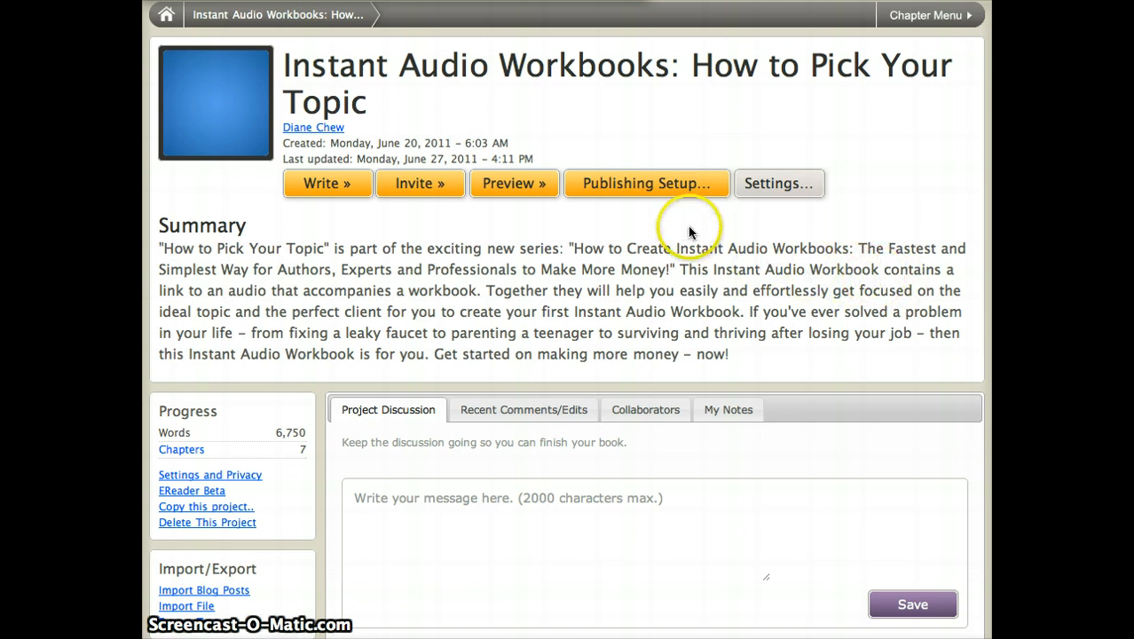
# Open the book's publishing setup and enter "xya" as the subtitle on the title page.
pyautogui.click(645, 185)
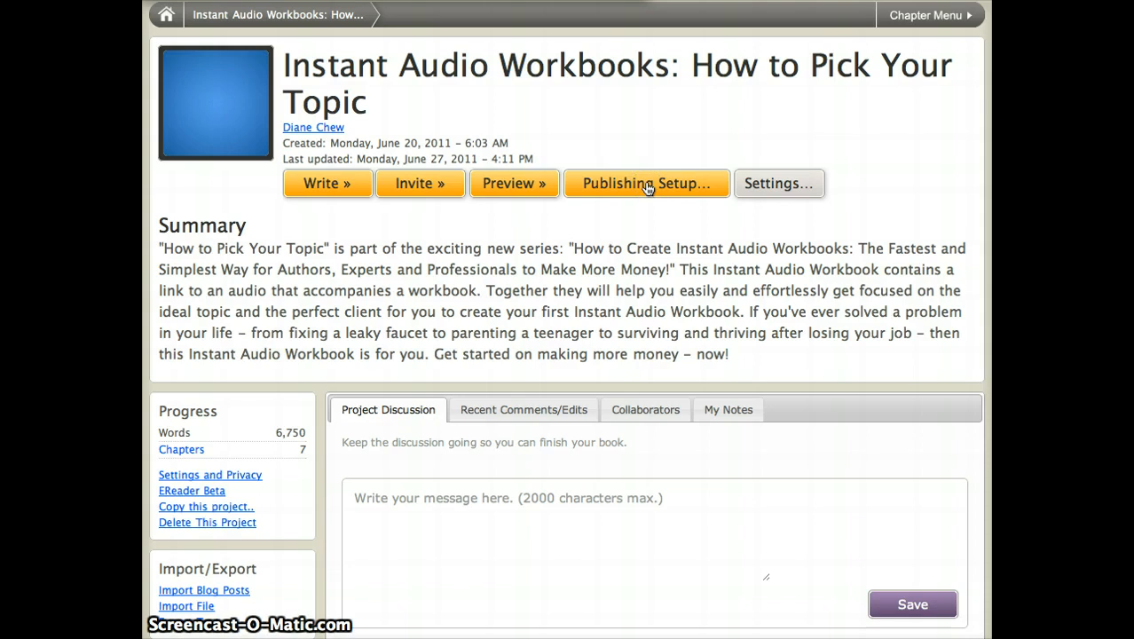
pyautogui.click(646, 185)
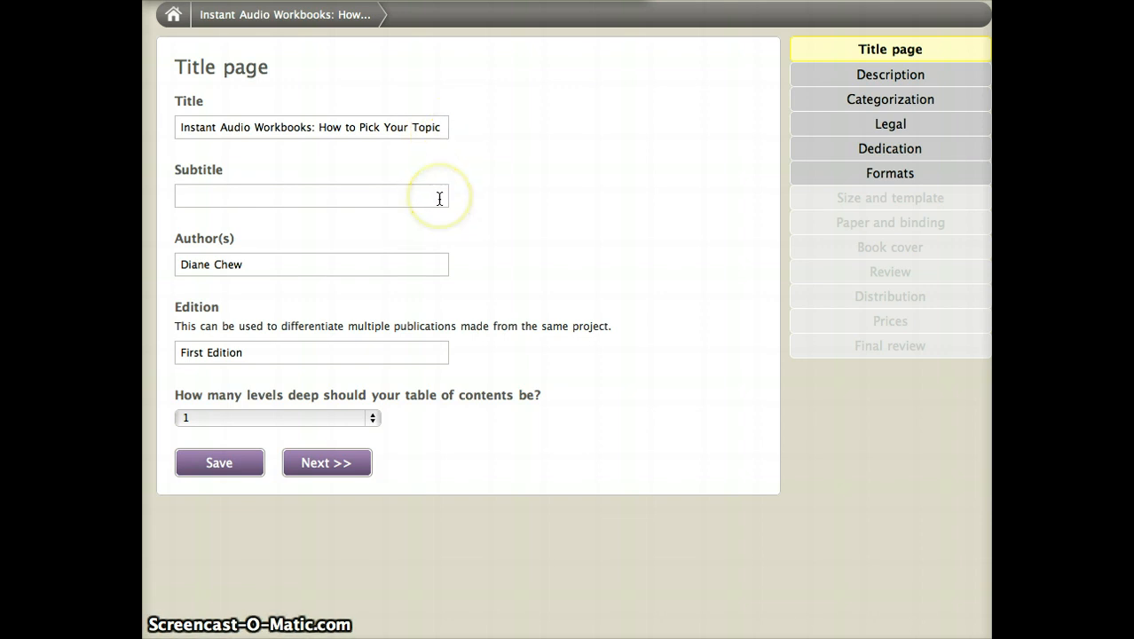
pyautogui.click(260, 196)
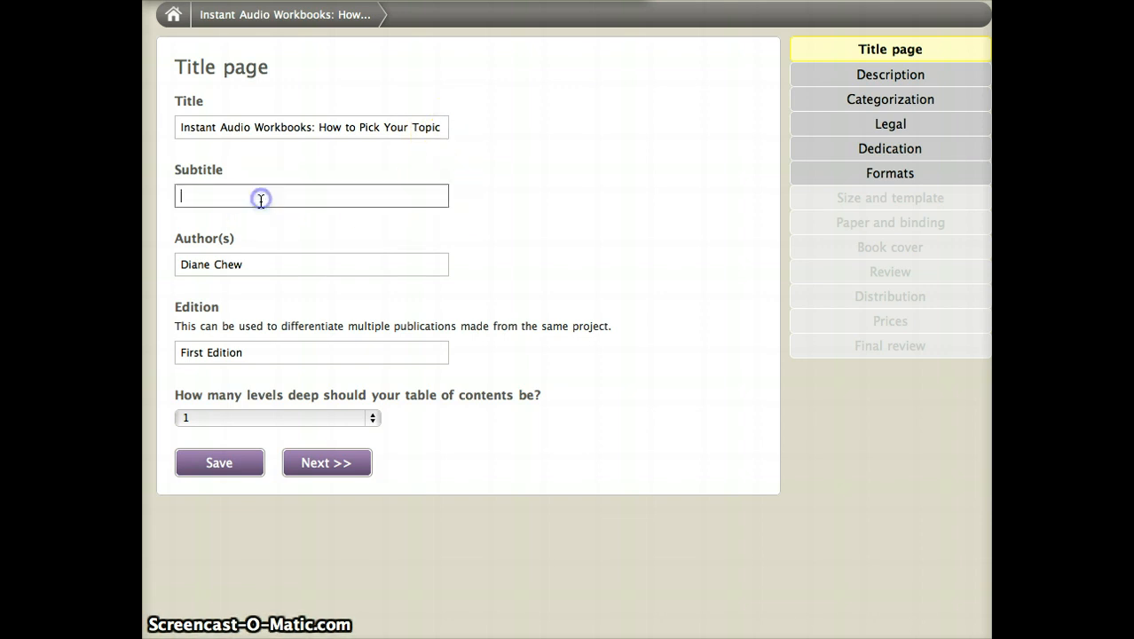
pyautogui.write('xya')
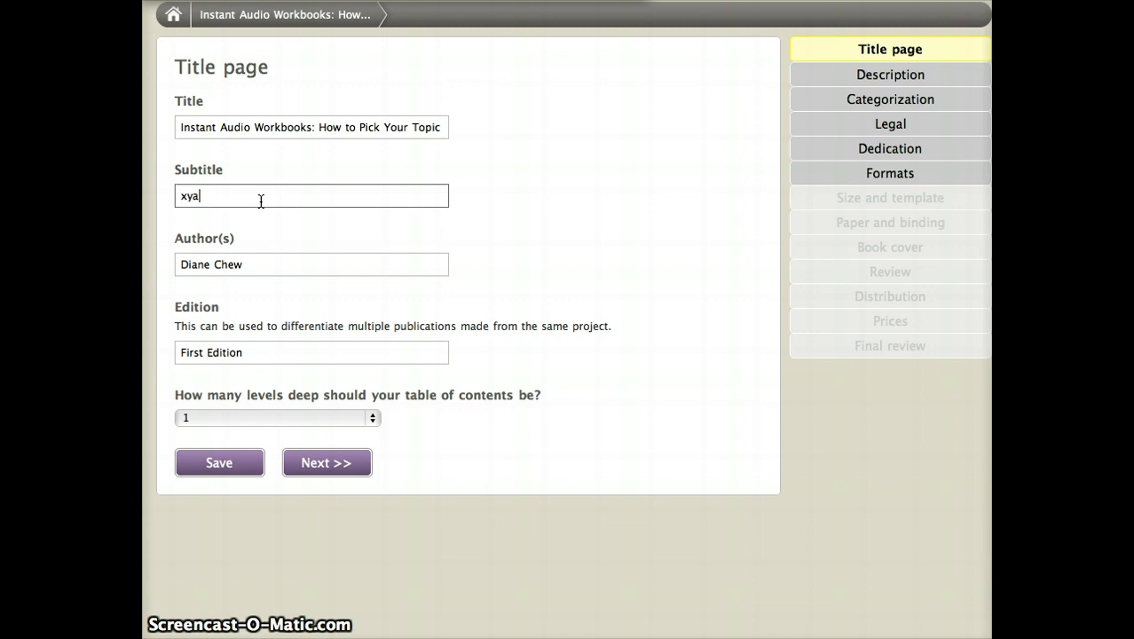
# Add "and" plus the co-author's full name to the title page's author field and save the page.
pyautogui.click(268, 277)
pyautogui.write('and')
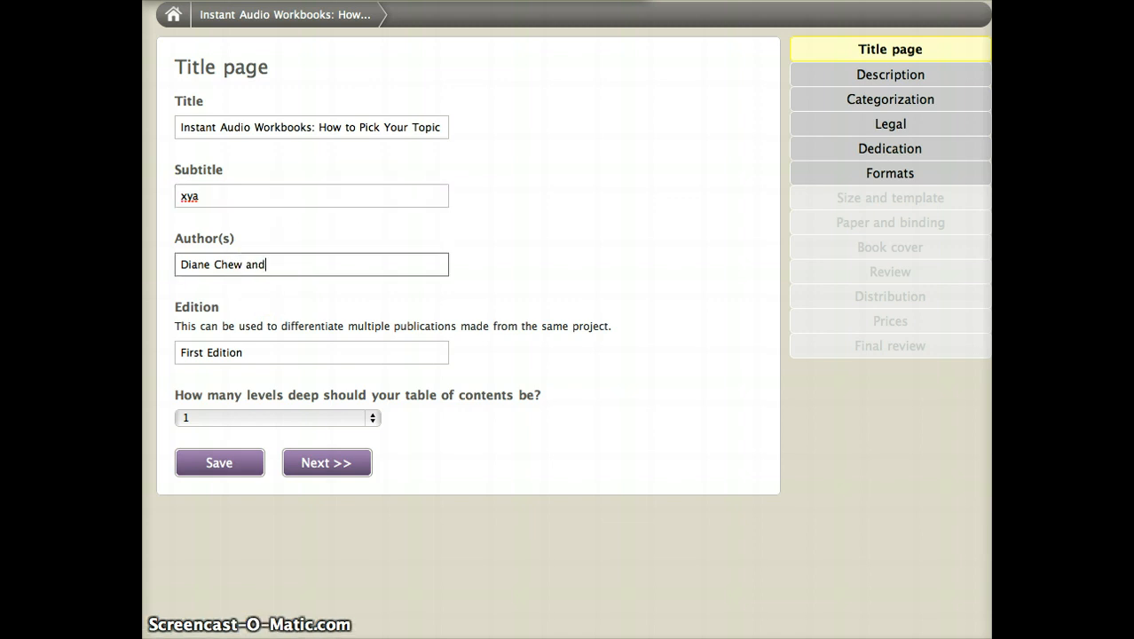
pyautogui.write(' Bill Quain')
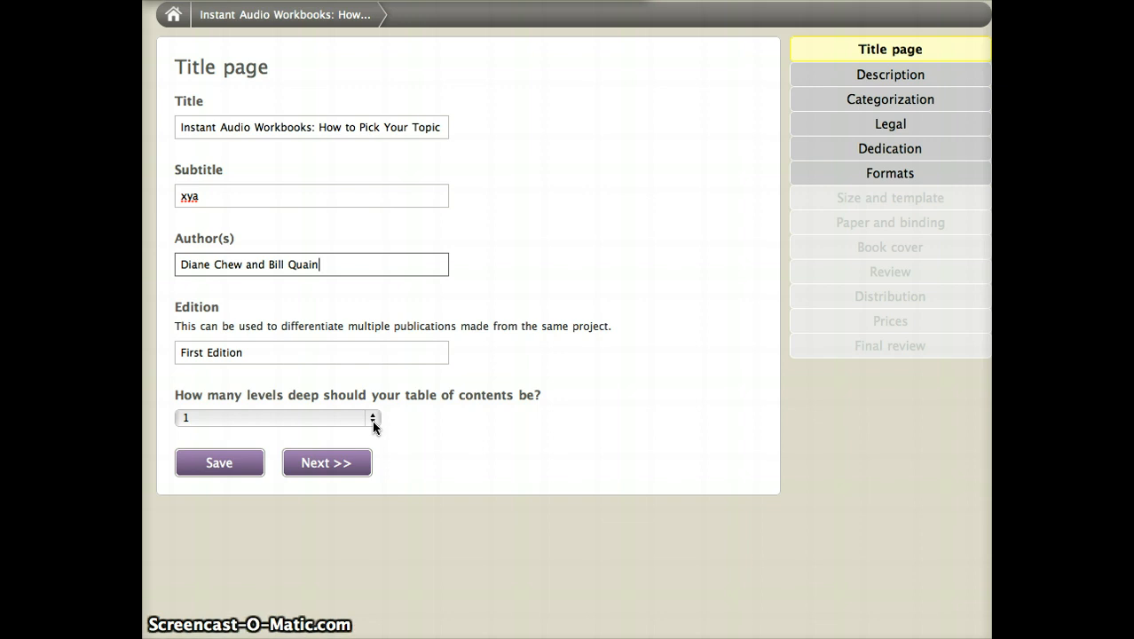
pyautogui.click(244, 469)
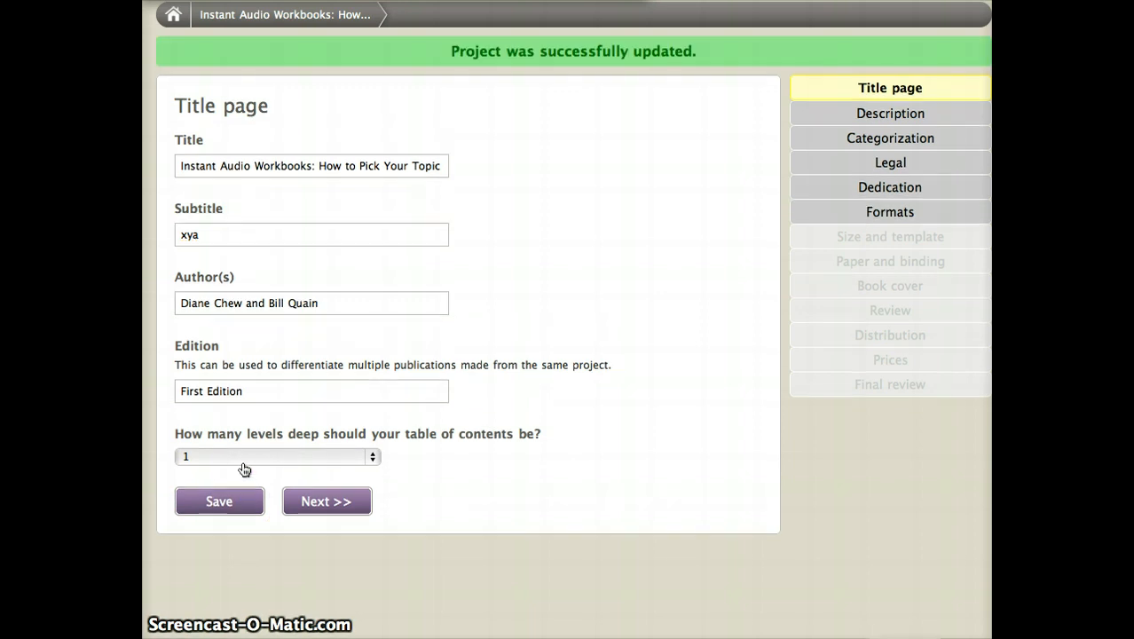
# Go to the Description page, review the book's description and summary texts, and save the page.
pyautogui.click(323, 502)
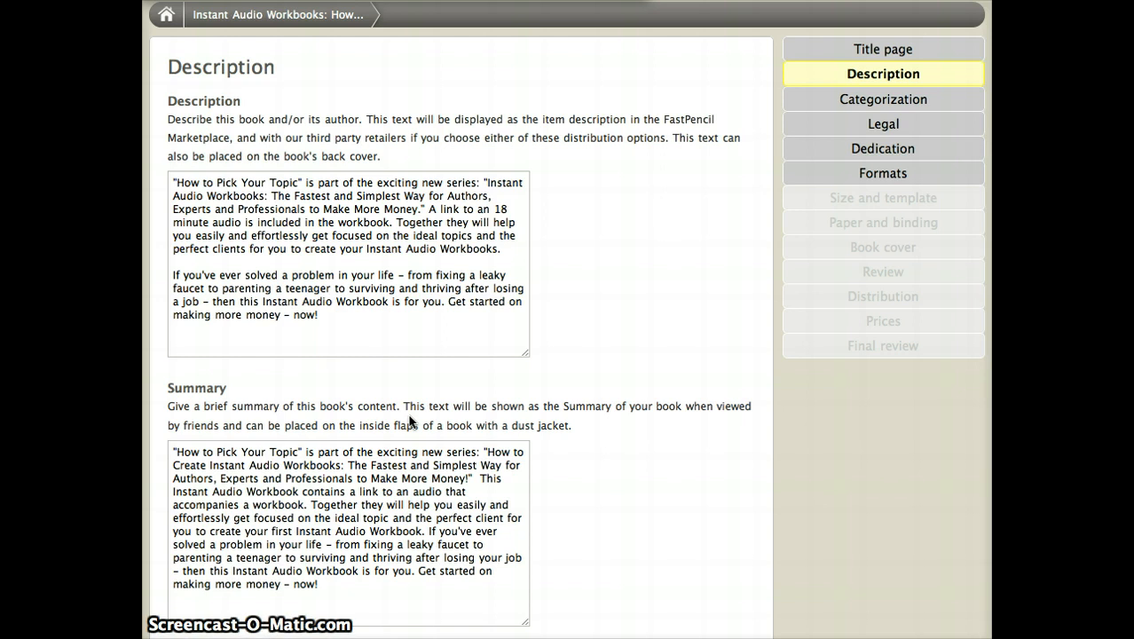
pyautogui.click(318, 335)
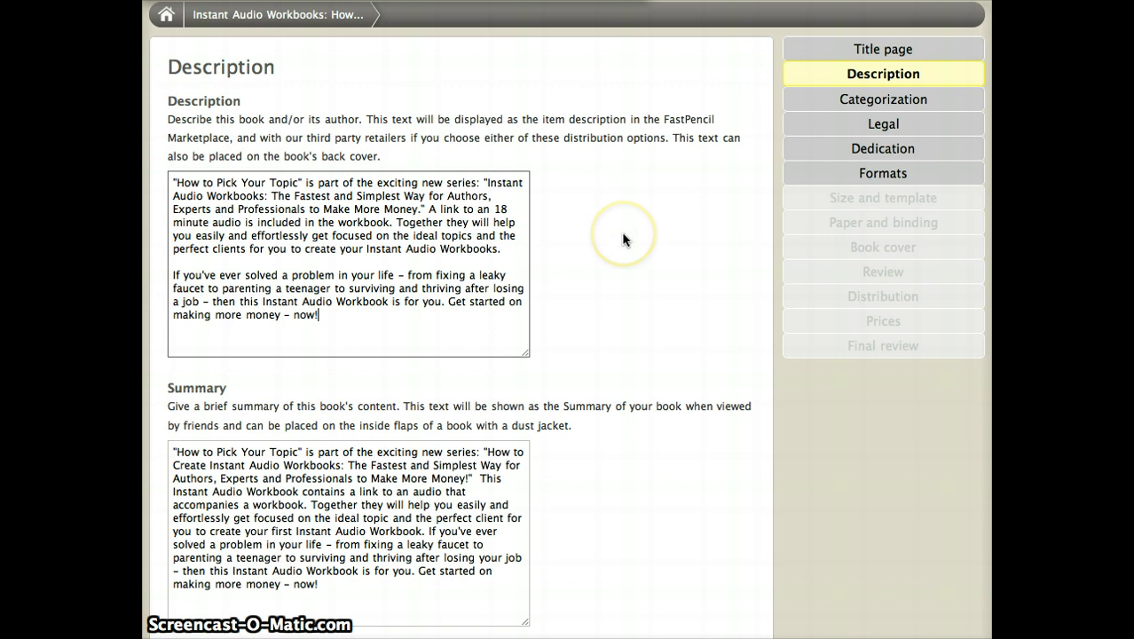
pyautogui.scroll(-1, 622, 238)
pyautogui.scroll(-2, 623, 238)
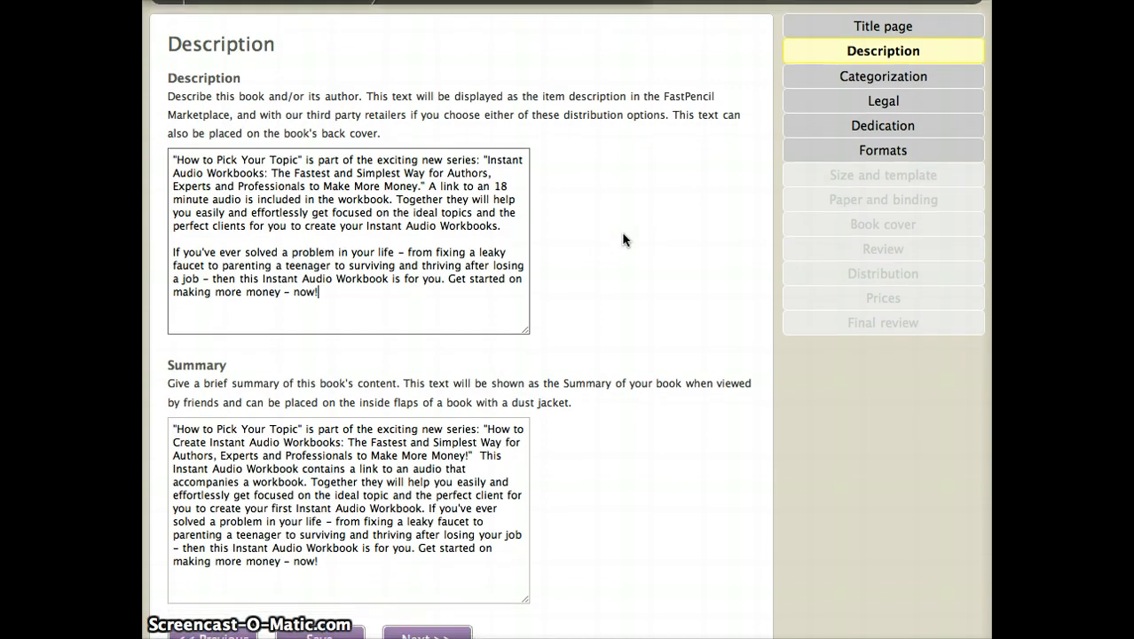
pyautogui.scroll(-1, 623, 237)
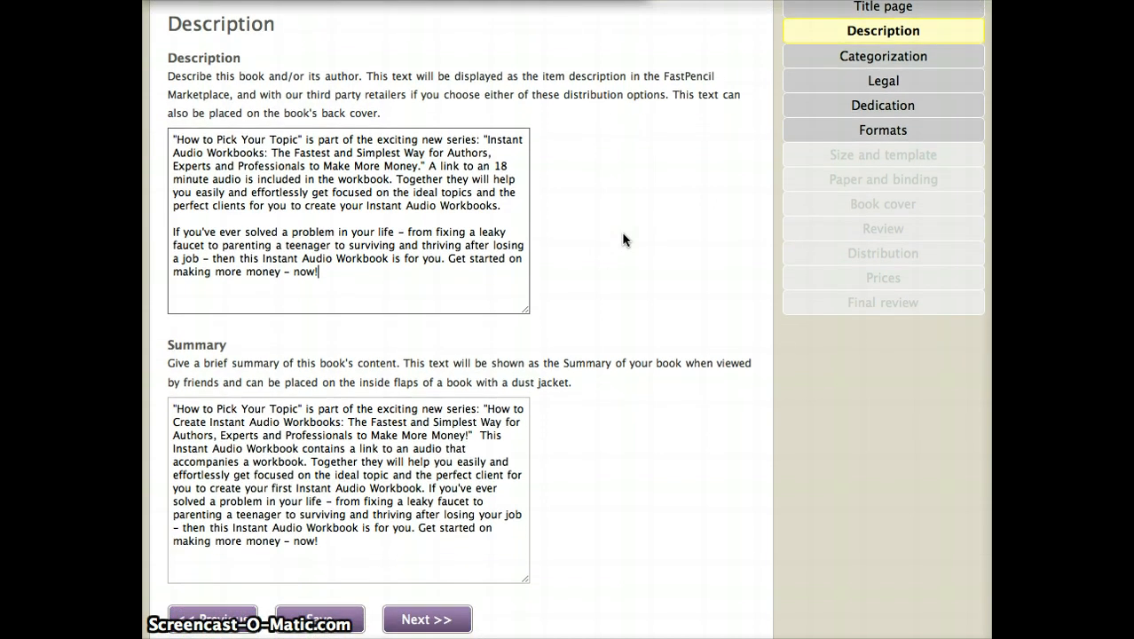
pyautogui.click(319, 624)
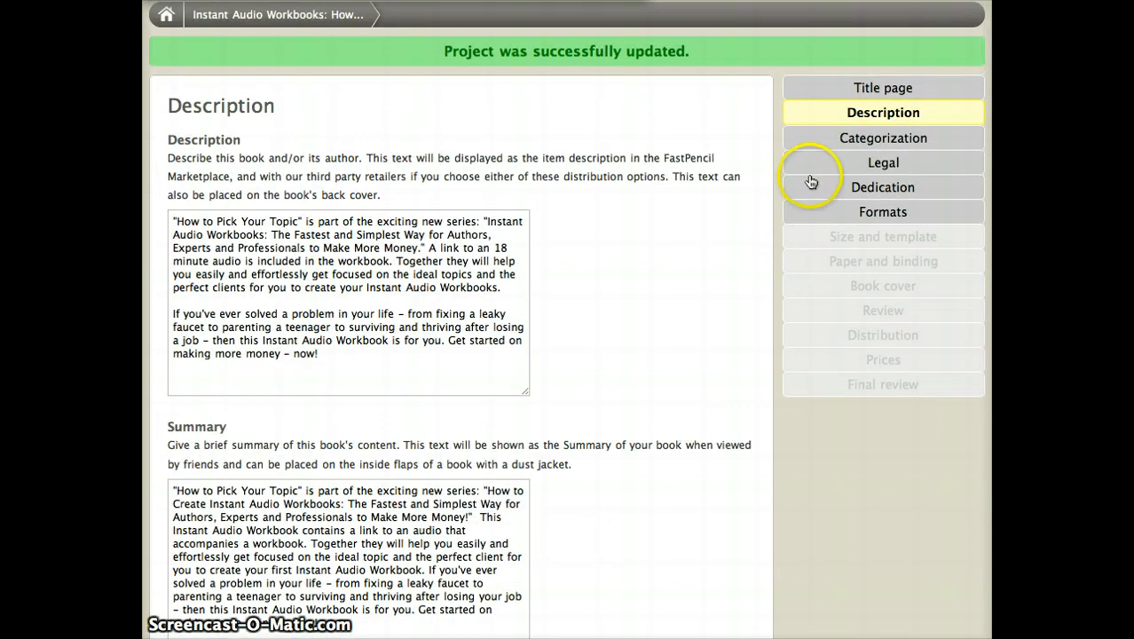
# Check the language options on the Categorization page and save the page with English as the language.
pyautogui.click(813, 145)
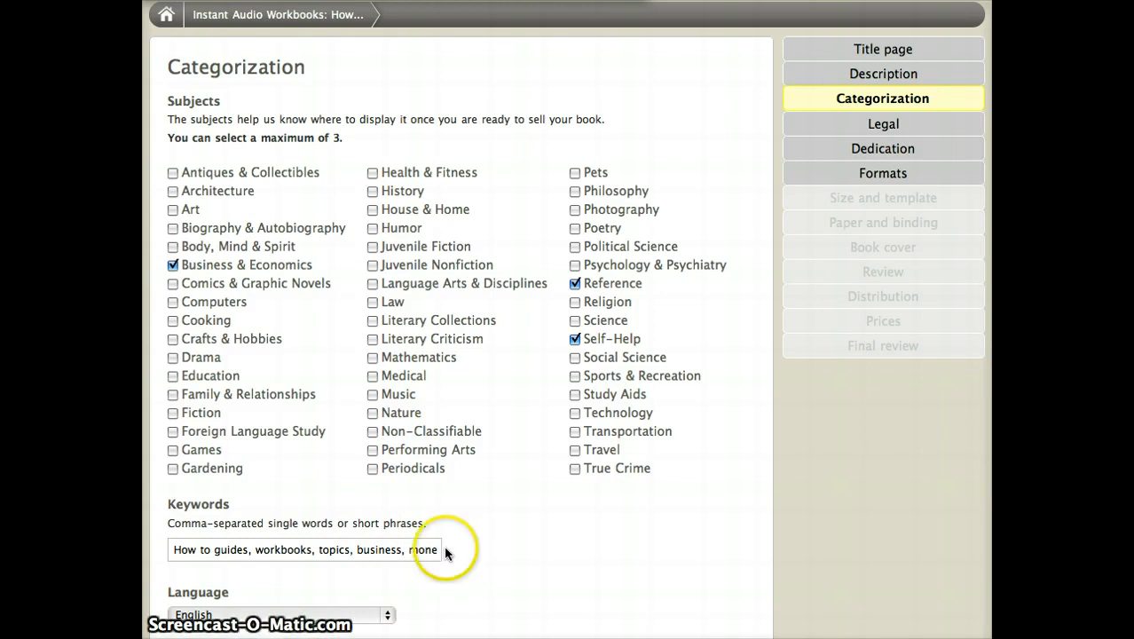
pyautogui.click(438, 579)
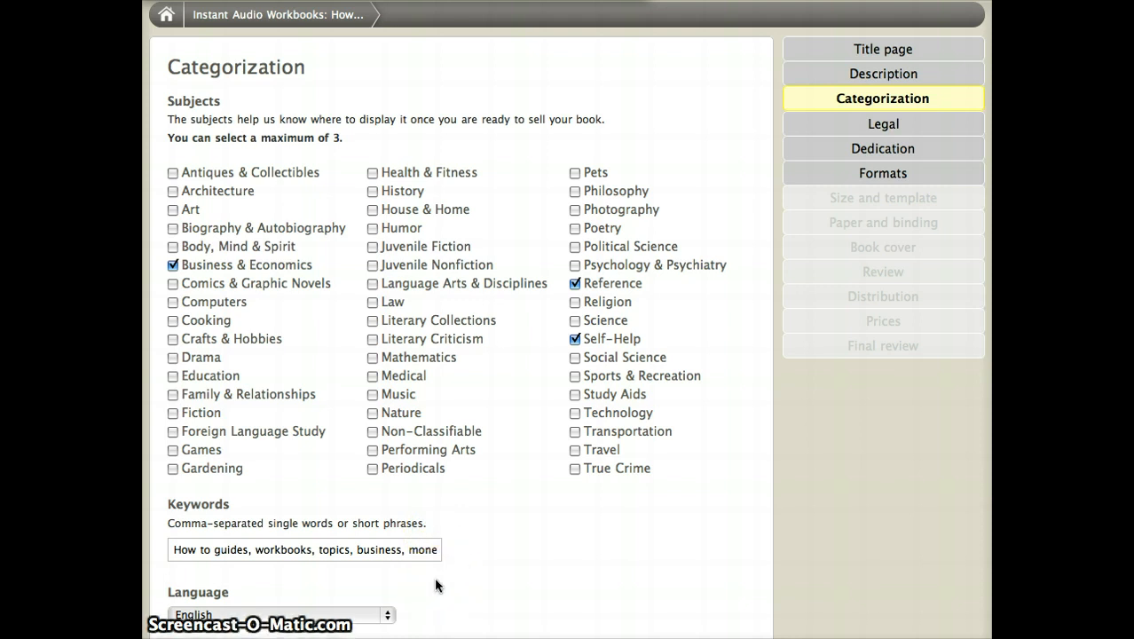
pyautogui.click(389, 615)
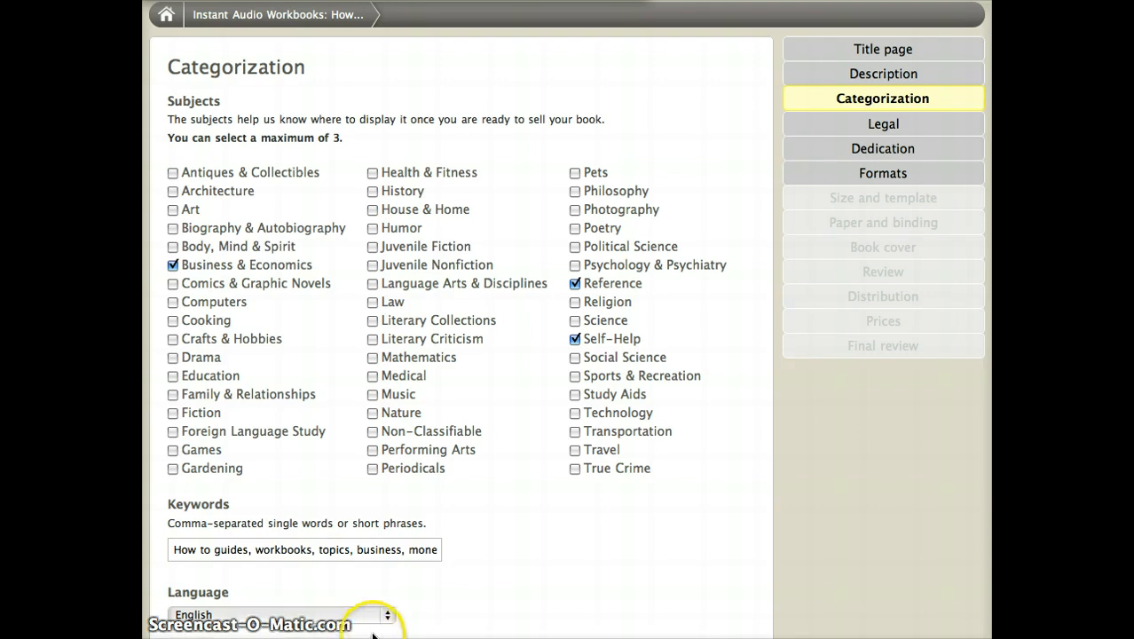
pyautogui.click(387, 620)
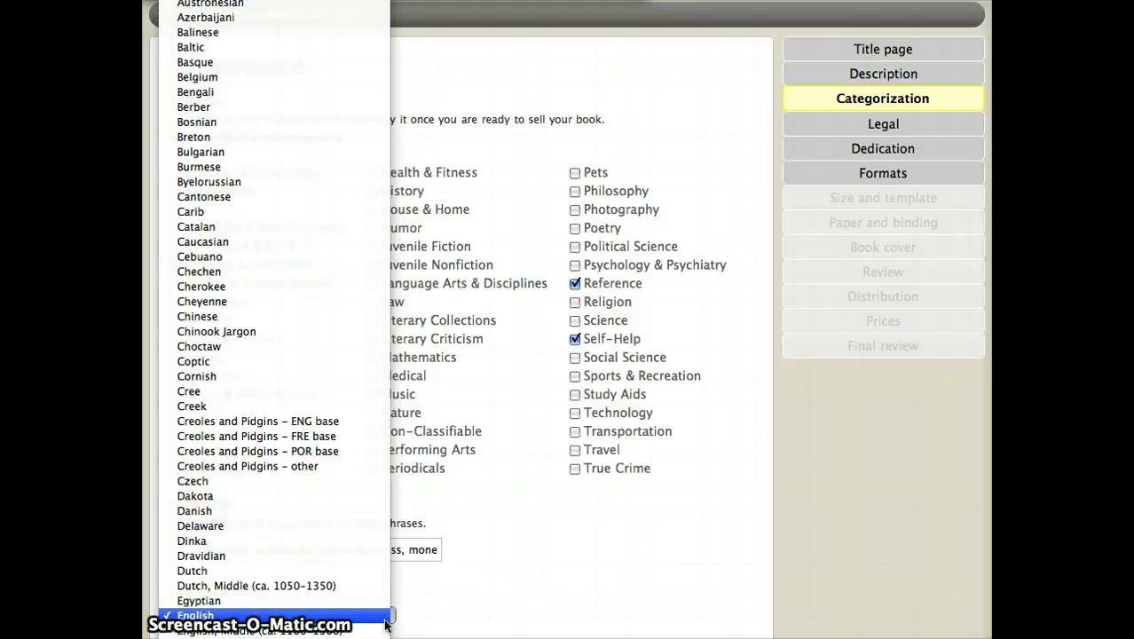
pyautogui.click(658, 557)
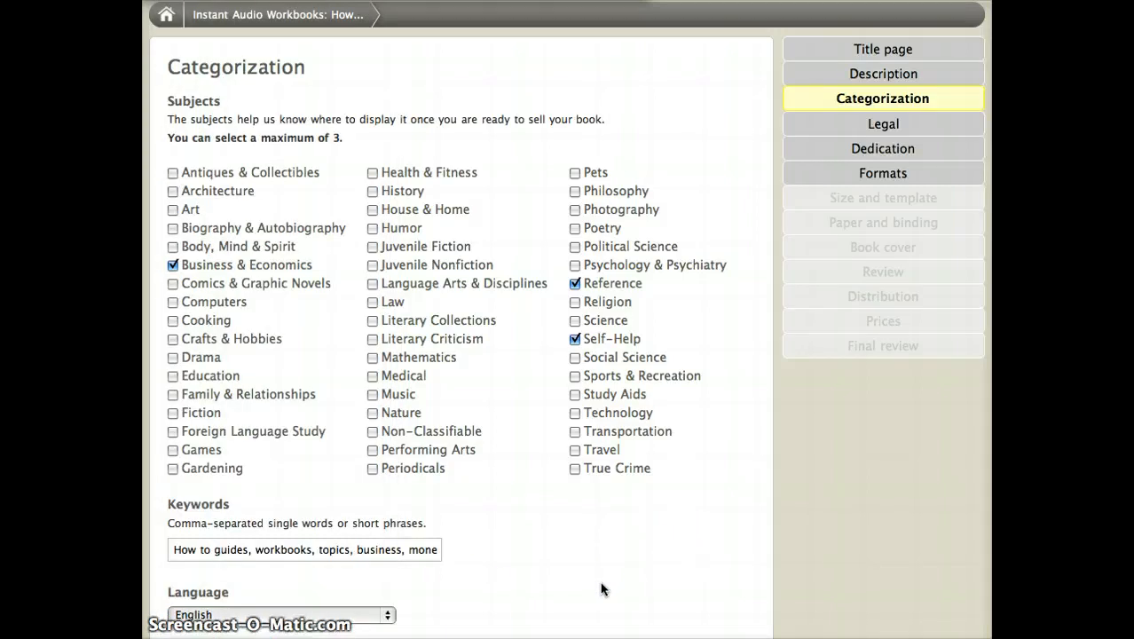
pyautogui.scroll(-1, 601, 589)
pyautogui.scroll(-2, 601, 589)
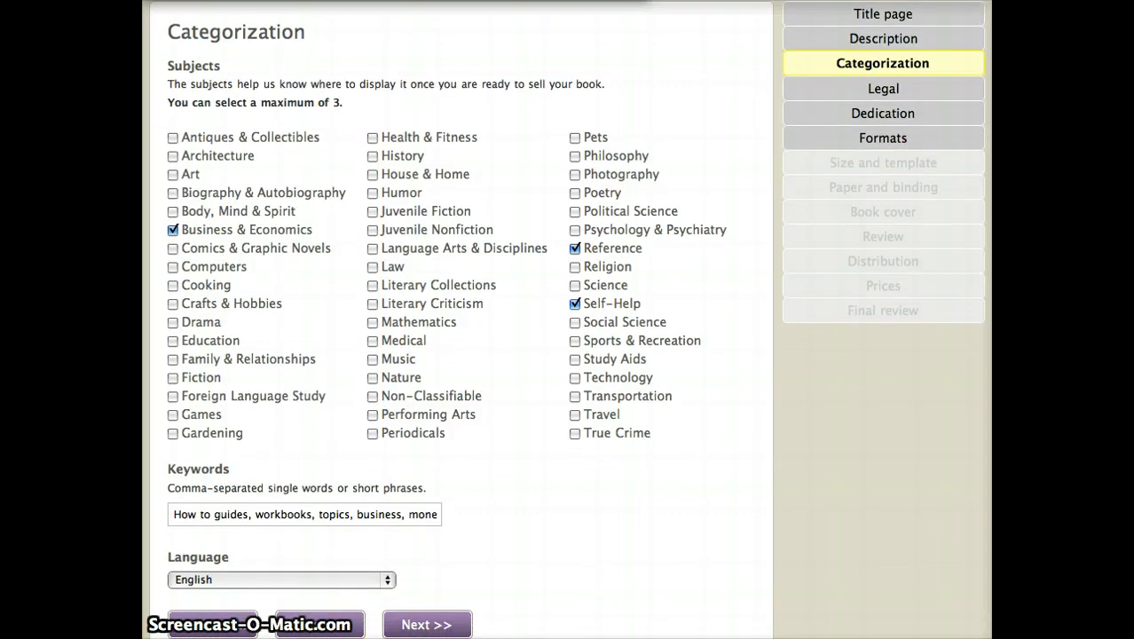
pyautogui.click(352, 625)
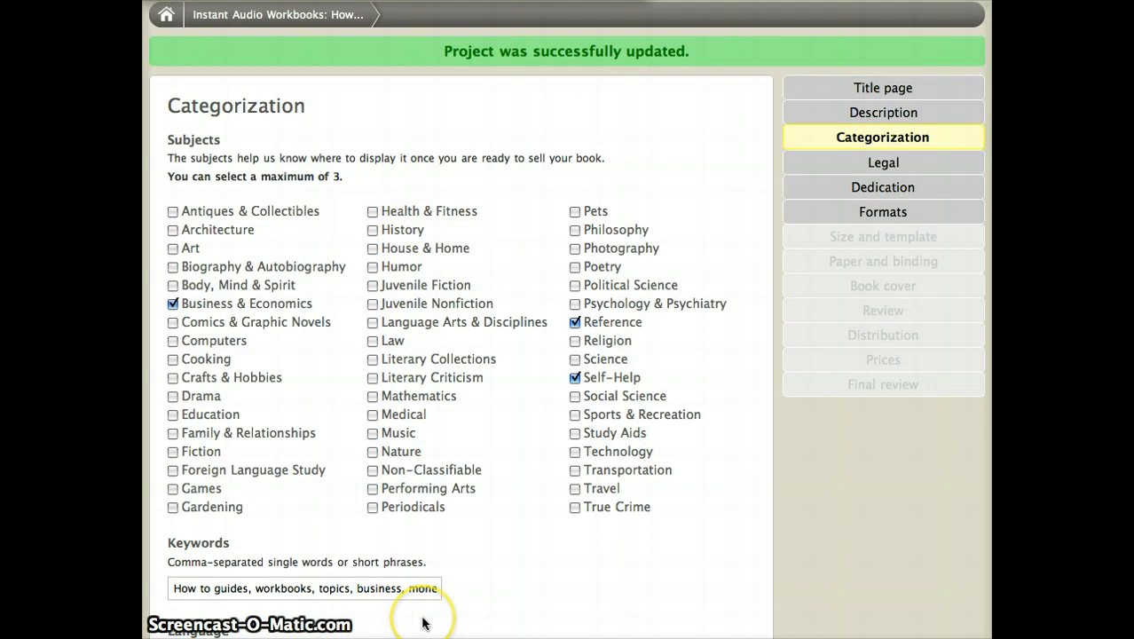
# Go to the Legal page, choose the Standard license template and save the page.
pyautogui.scroll(-1, 423, 623)
pyautogui.scroll(-4, 423, 623)
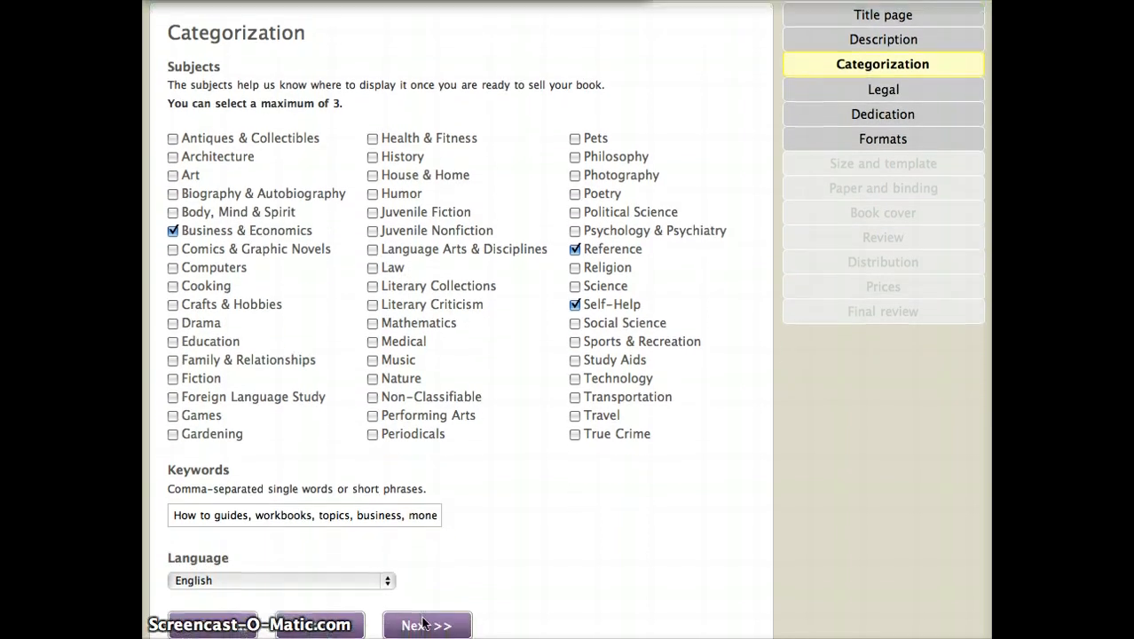
pyautogui.click(427, 625)
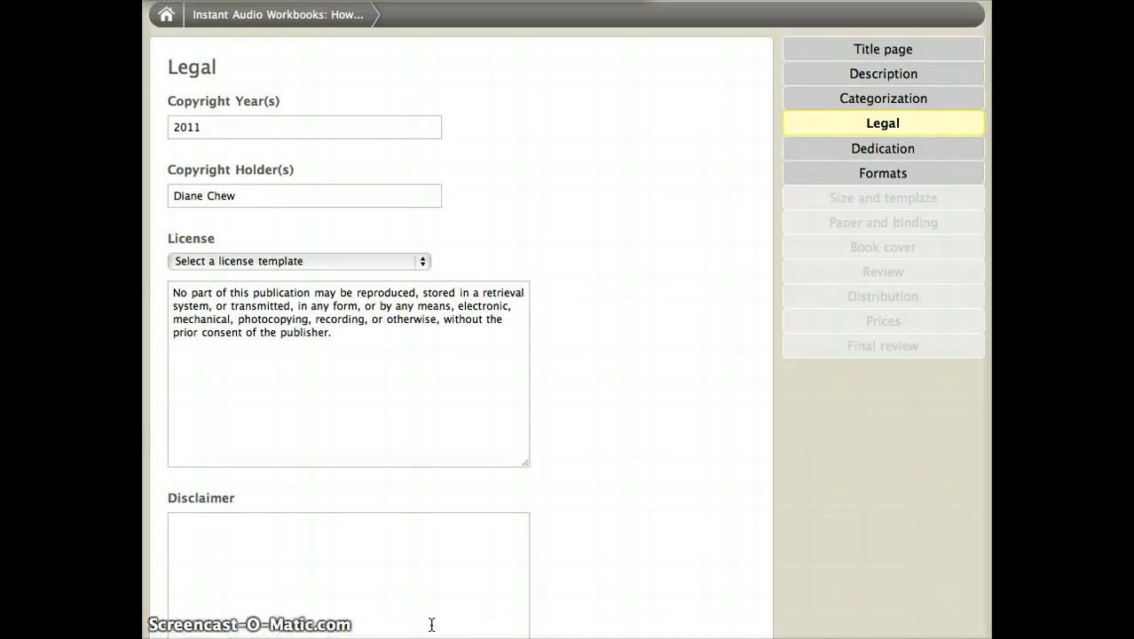
pyautogui.click(422, 261)
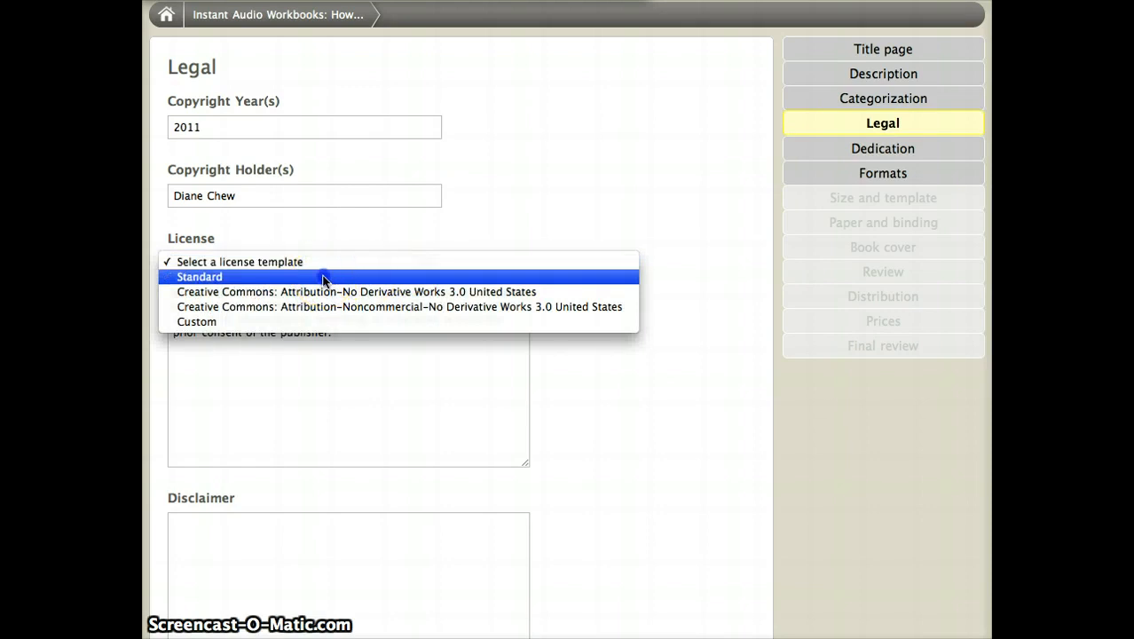
pyautogui.click(324, 277)
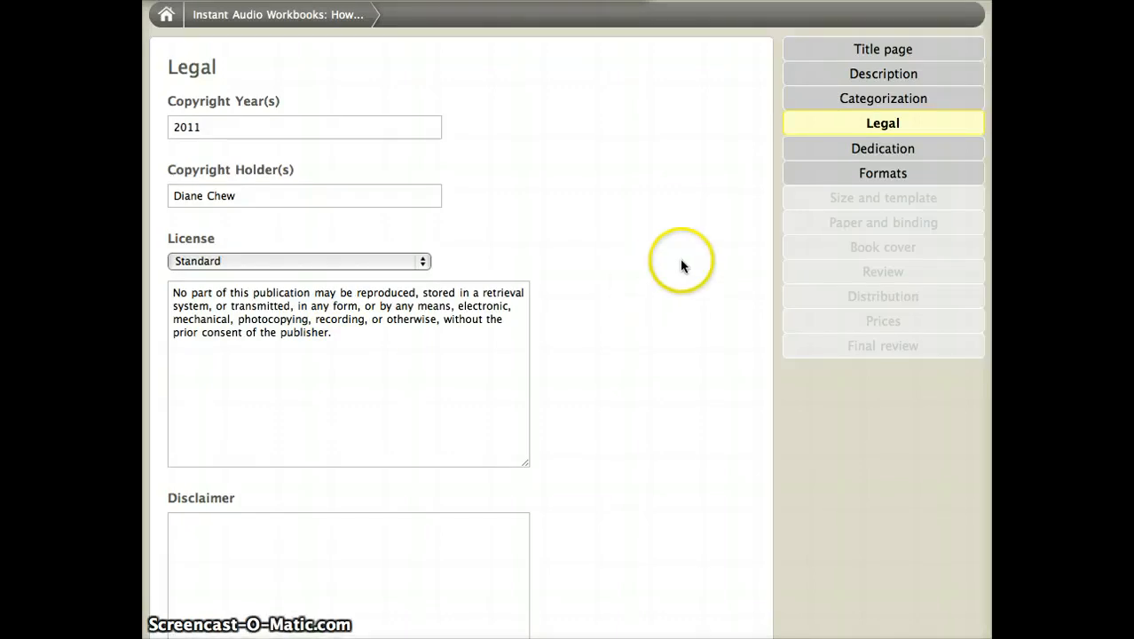
pyautogui.scroll(-2, 680, 258)
pyautogui.scroll(-3, 683, 264)
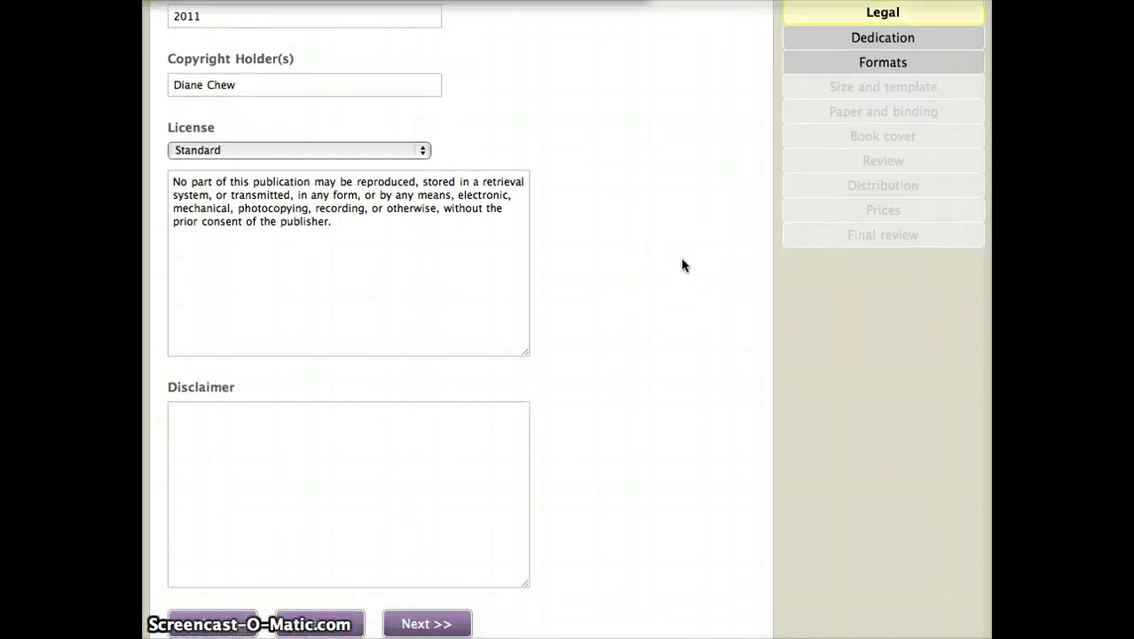
pyautogui.click(323, 613)
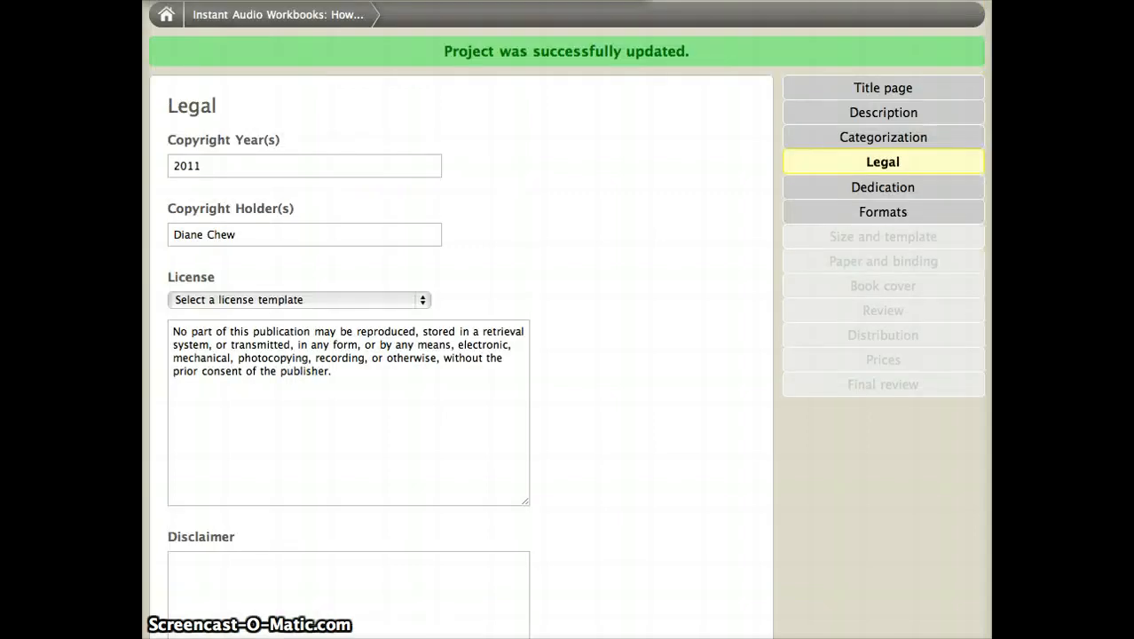
# Save the Dedication page with its dedication and acknowledgements, and save the Formats page with E-book as the publication format.
pyautogui.click(945, 187)
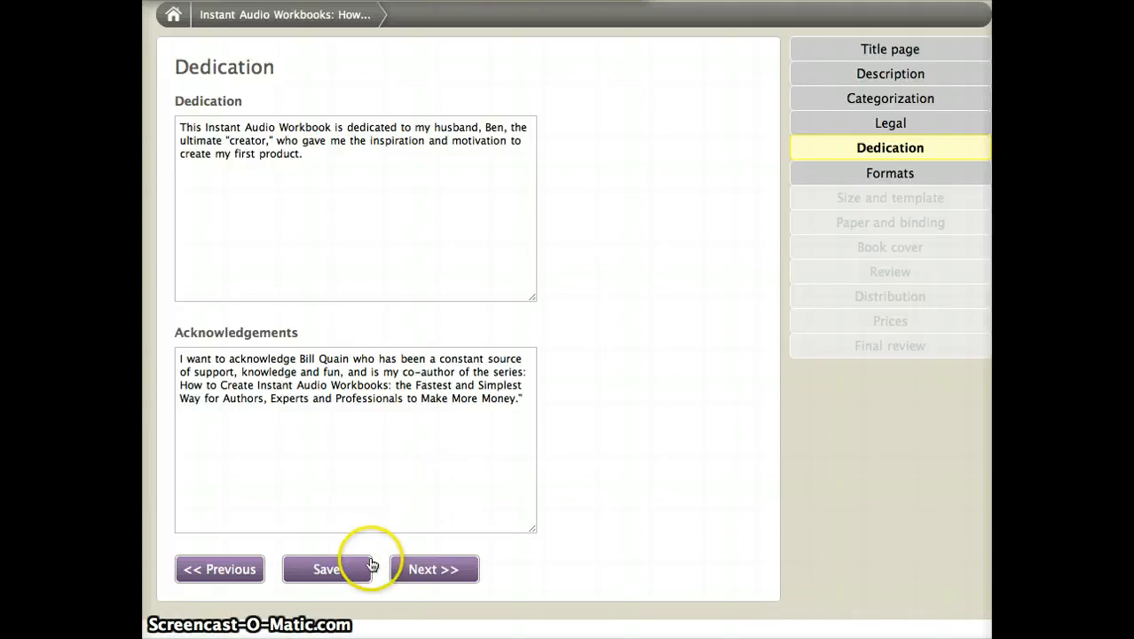
pyautogui.click(338, 568)
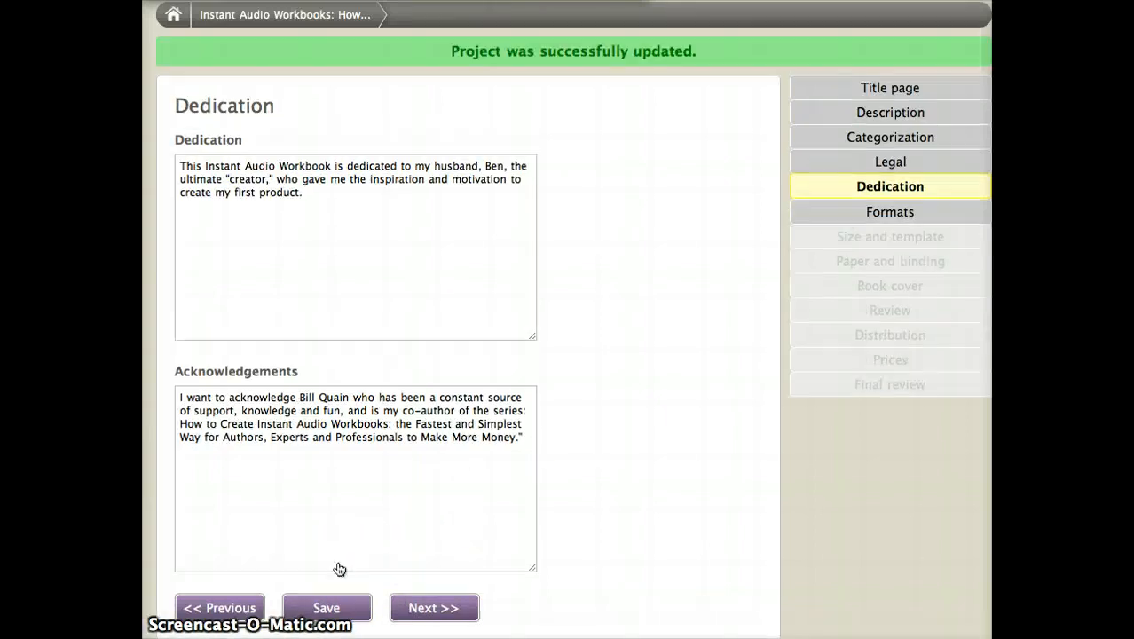
pyautogui.click(954, 218)
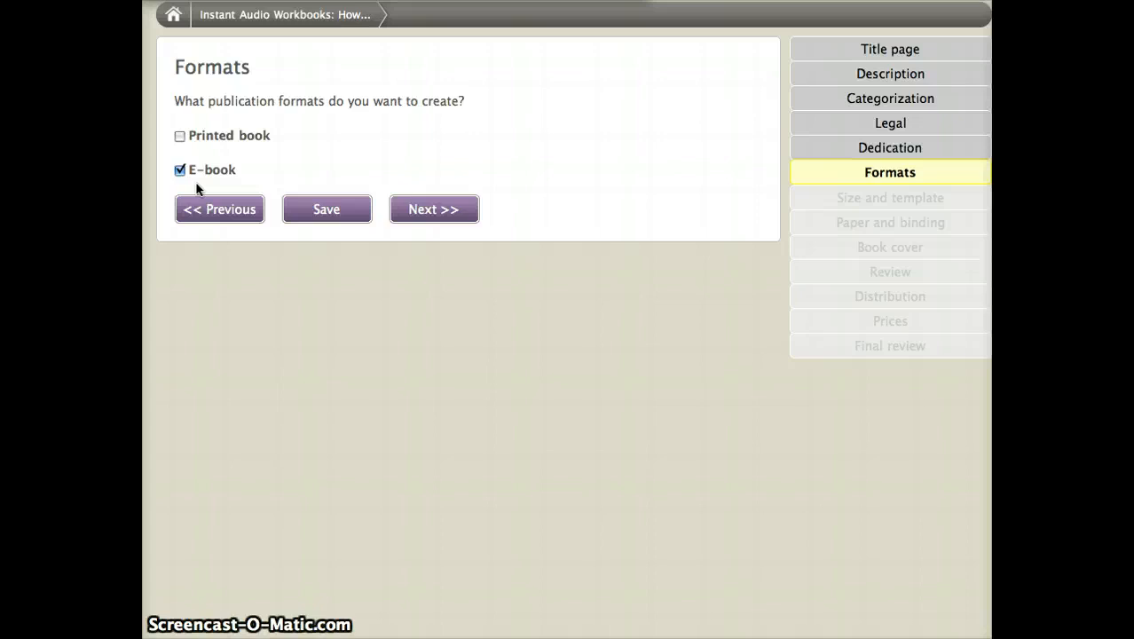
pyautogui.click(329, 213)
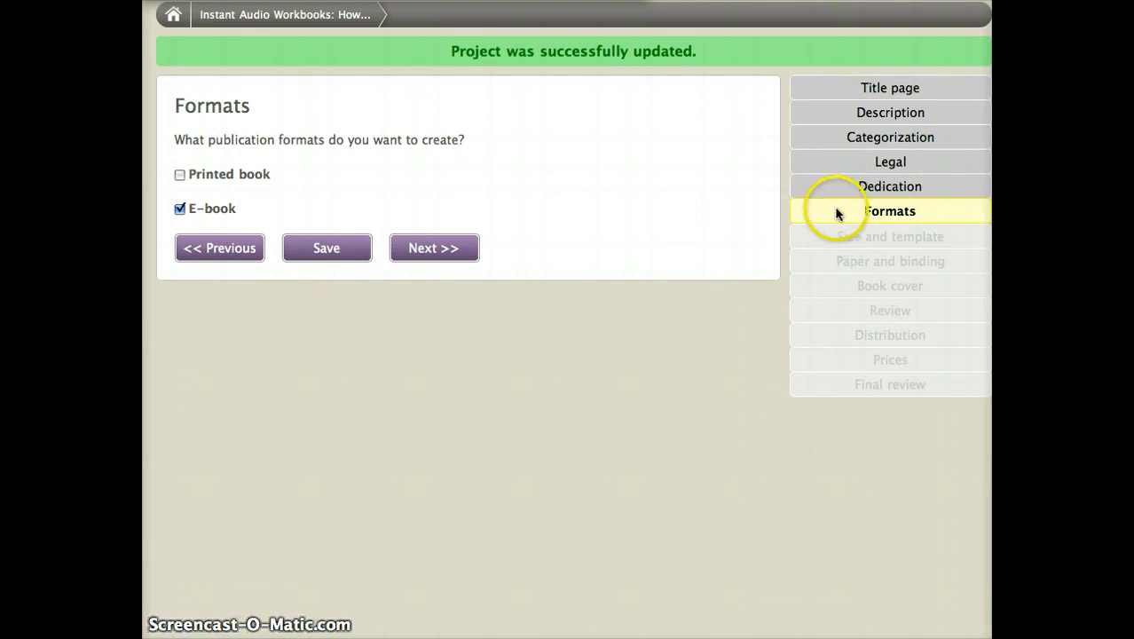
# Go to the Size and template page and save it with the Fifties template and the 8.5x11 page size.
pyautogui.click(471, 251)
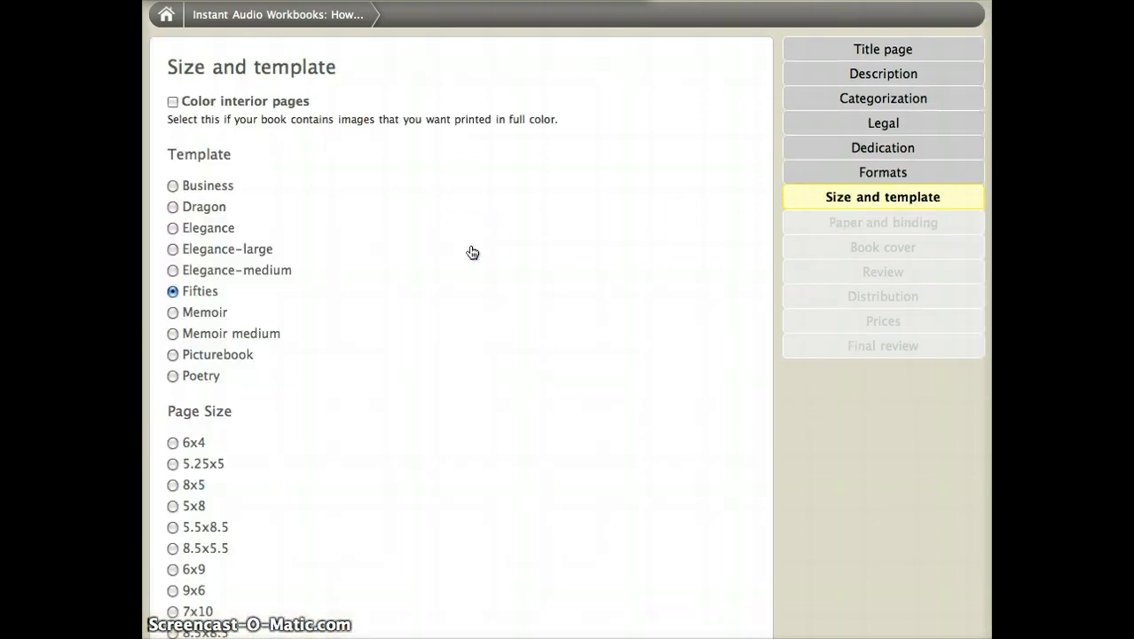
pyautogui.scroll(-2, 471, 251)
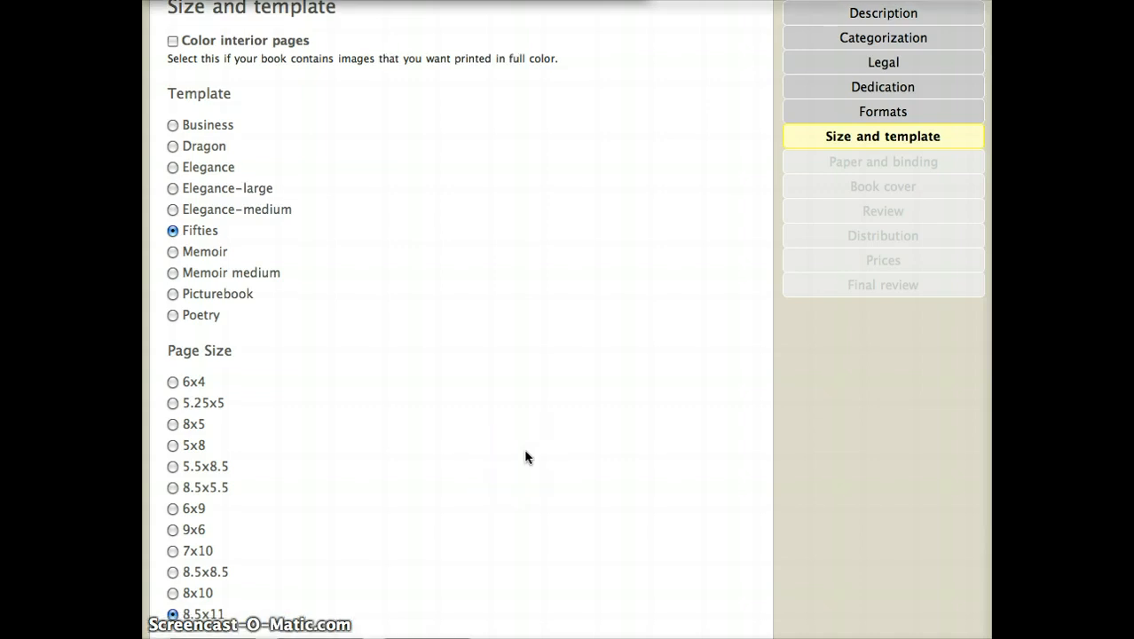
pyautogui.scroll(-2, 525, 457)
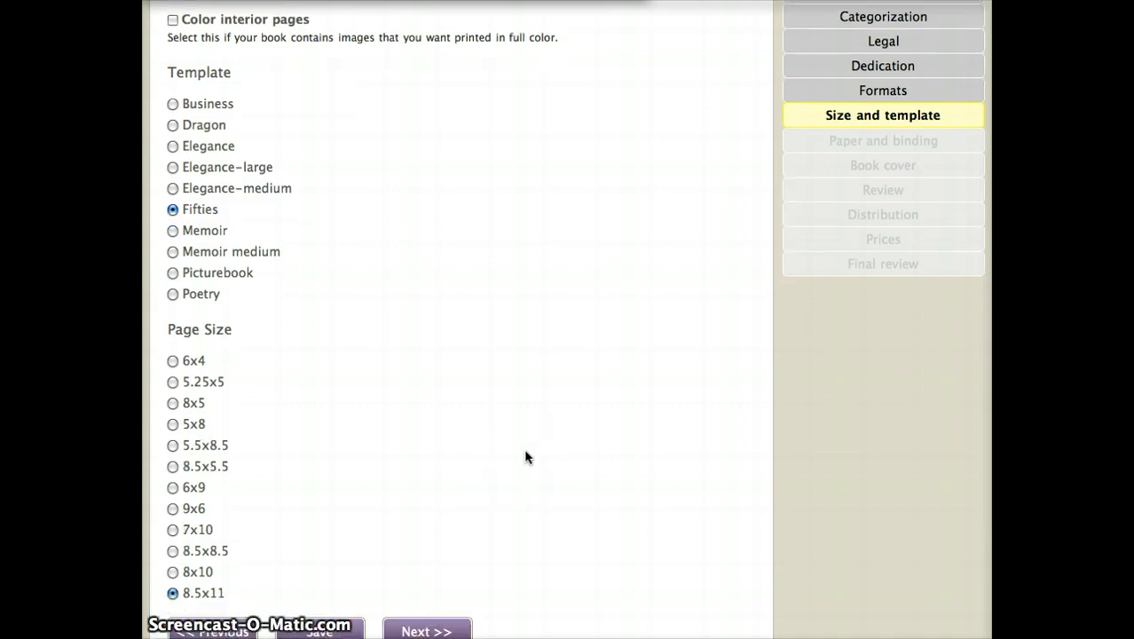
pyautogui.click(319, 623)
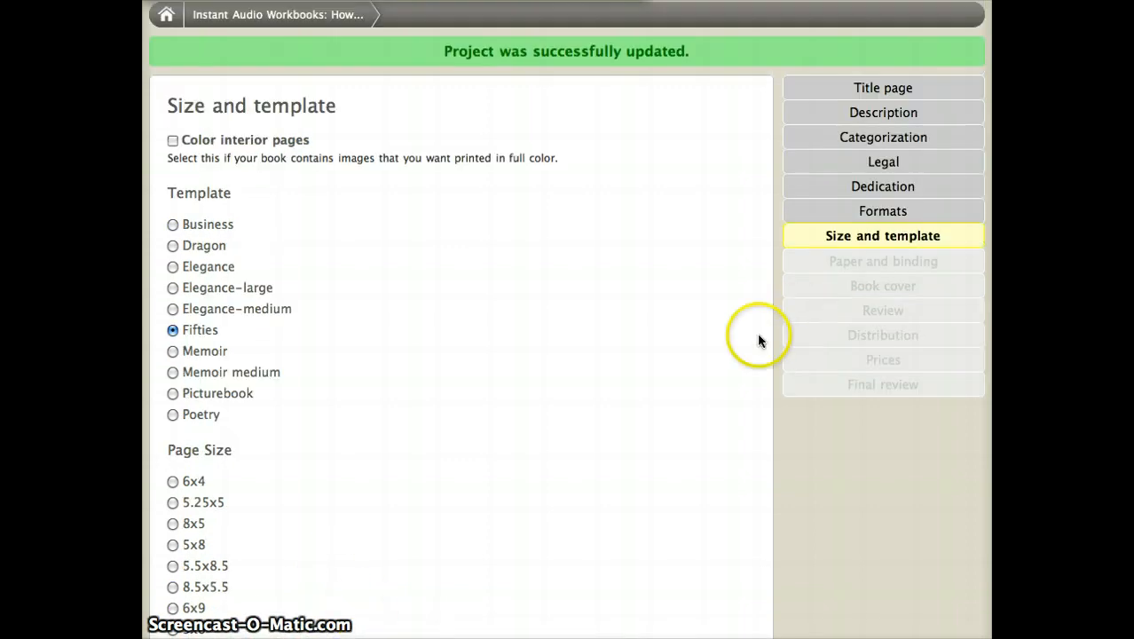
pyautogui.scroll(-2, 758, 340)
pyautogui.scroll(2, 757, 332)
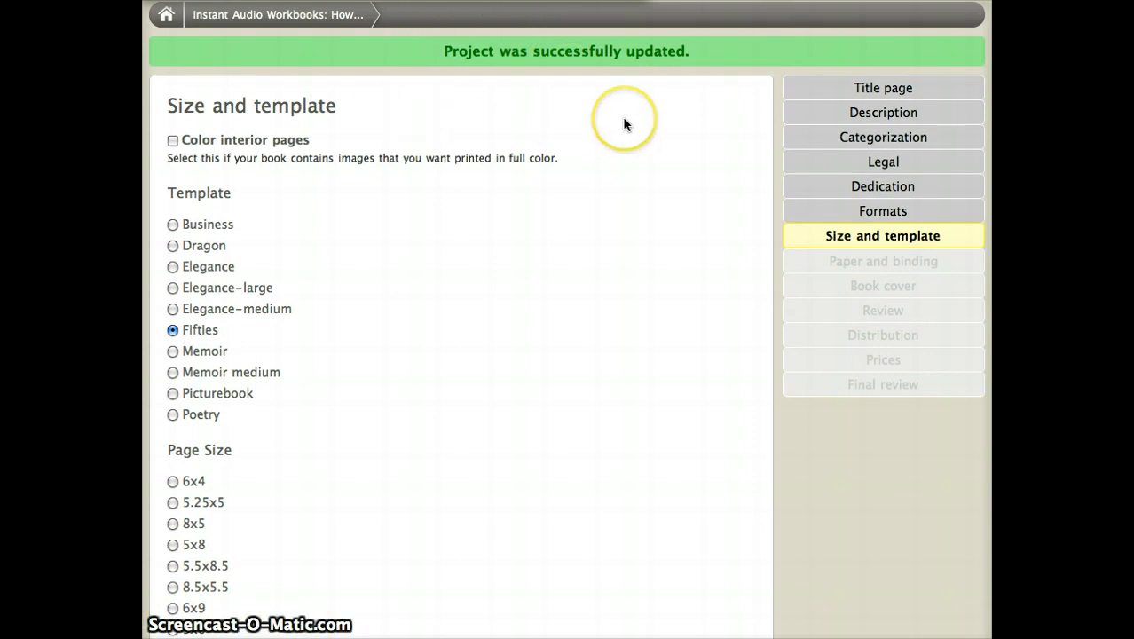
pyautogui.scroll(-4, 624, 127)
pyautogui.scroll(-1, 622, 116)
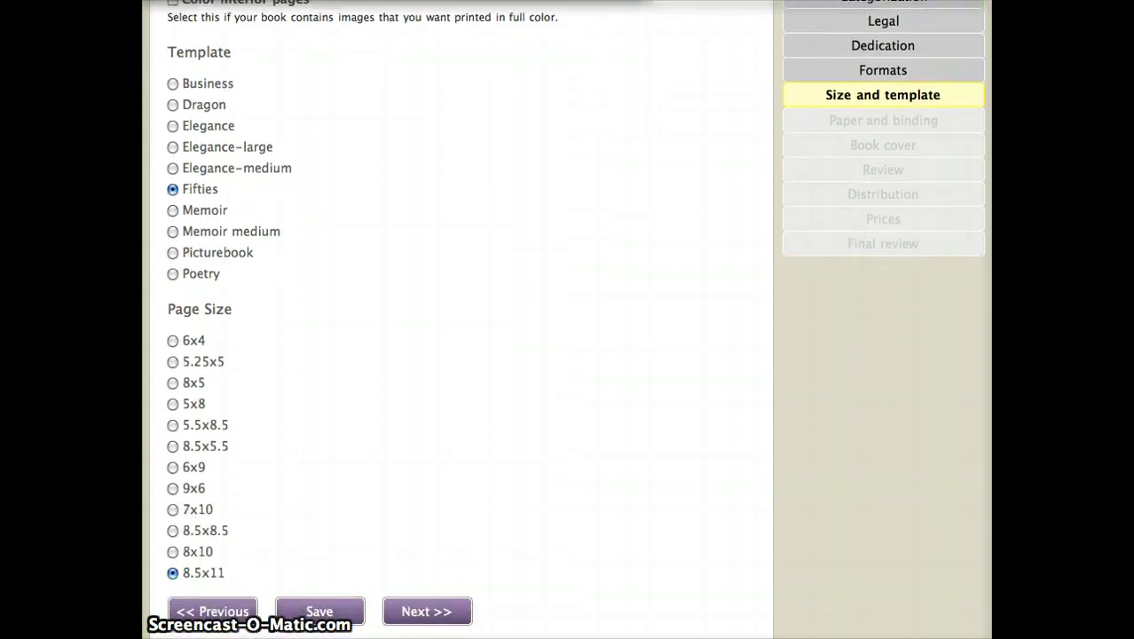
# Go to the Book cover page and save it with the Arial font, #91278f front background and #00ffff front text color.
pyautogui.click(412, 618)
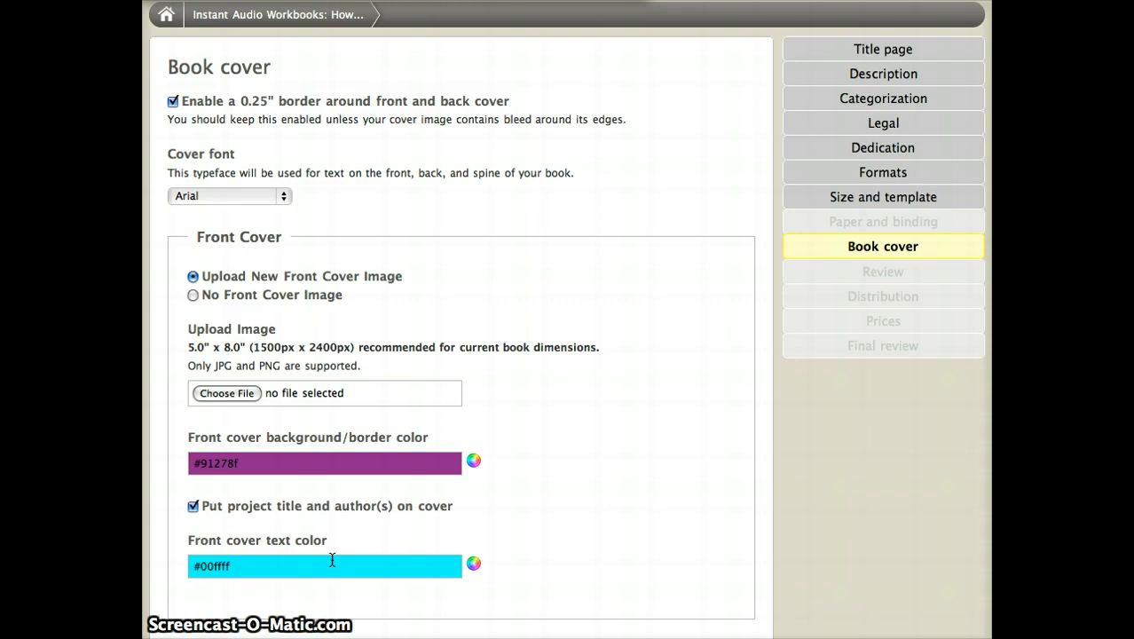
pyautogui.scroll(-5, 332, 560)
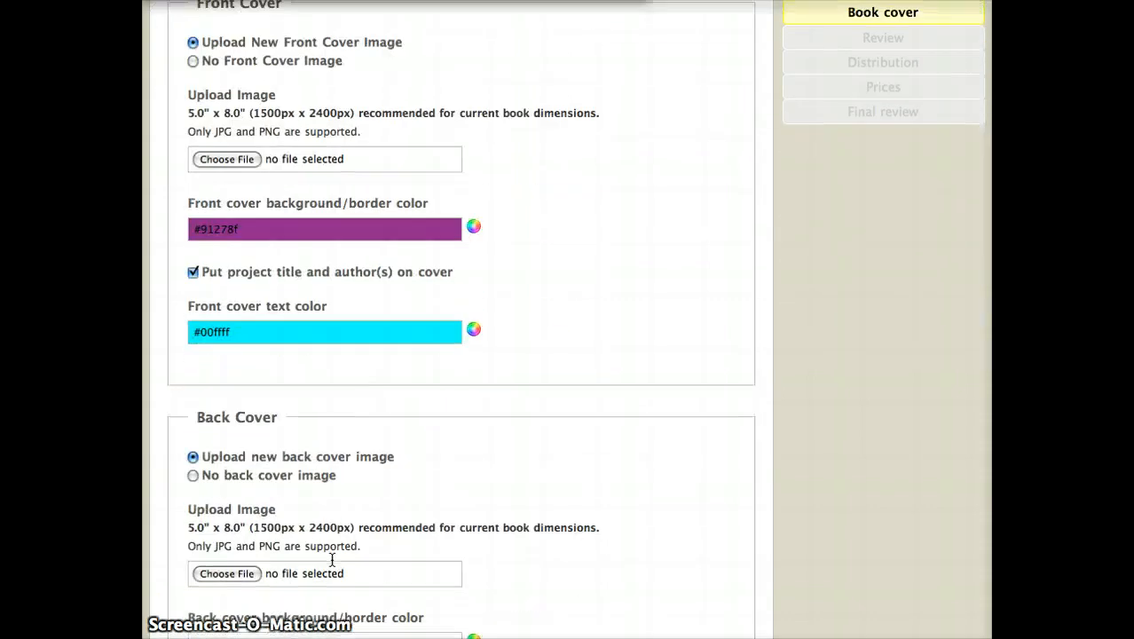
pyautogui.scroll(-3, 331, 560)
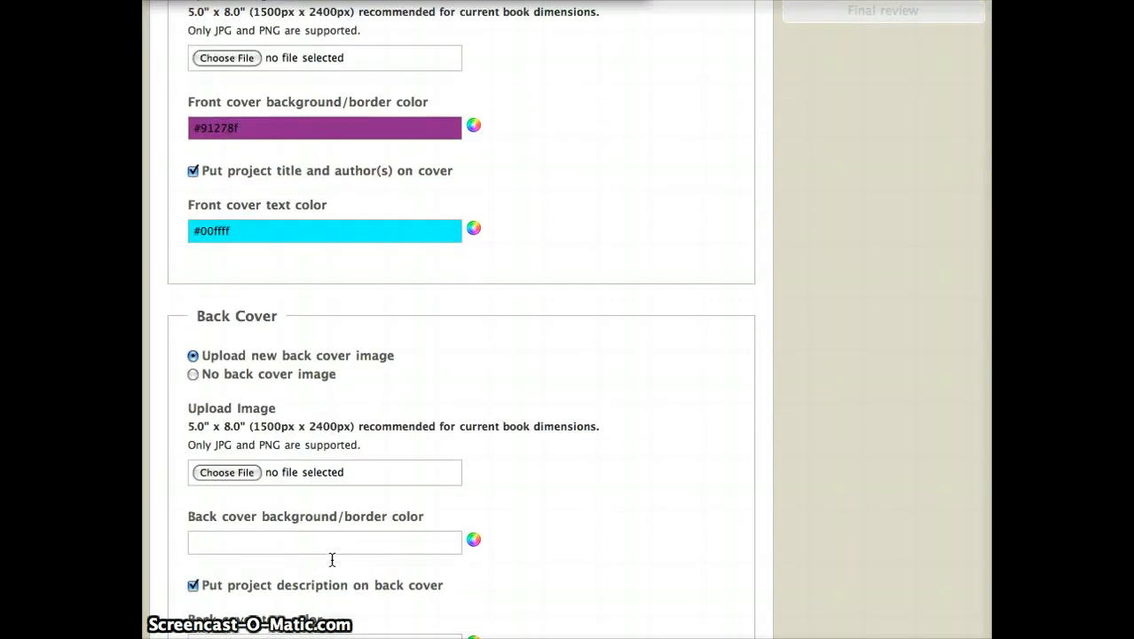
pyautogui.scroll(-4, 331, 560)
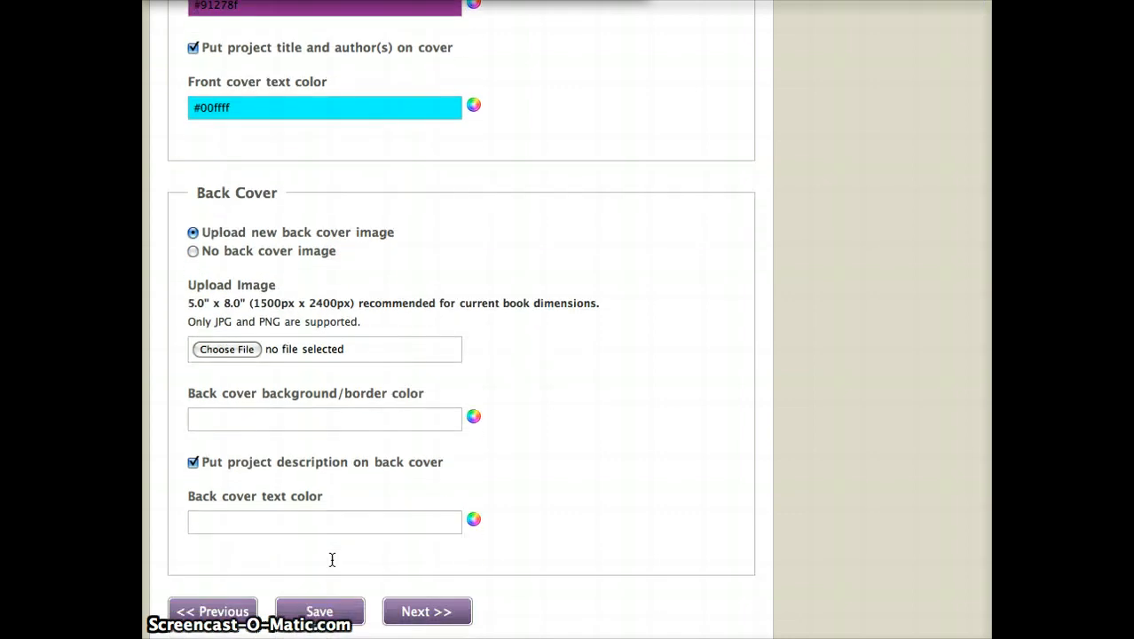
pyautogui.click(330, 613)
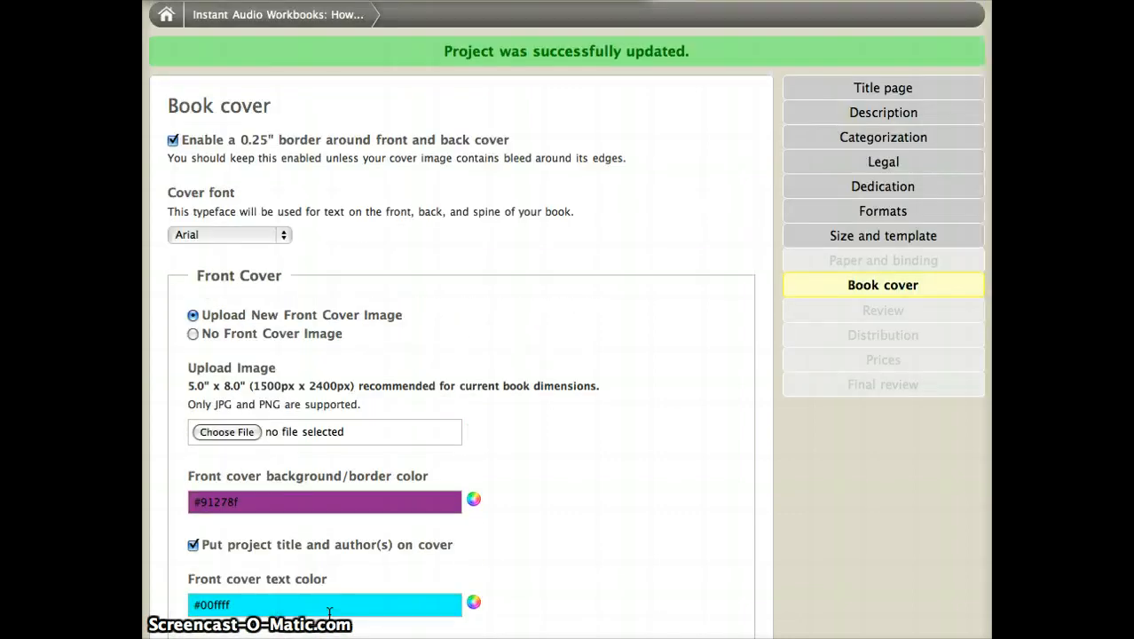
# Continue from the saved Book cover page to the Review page.
pyautogui.scroll(-10, 329, 612)
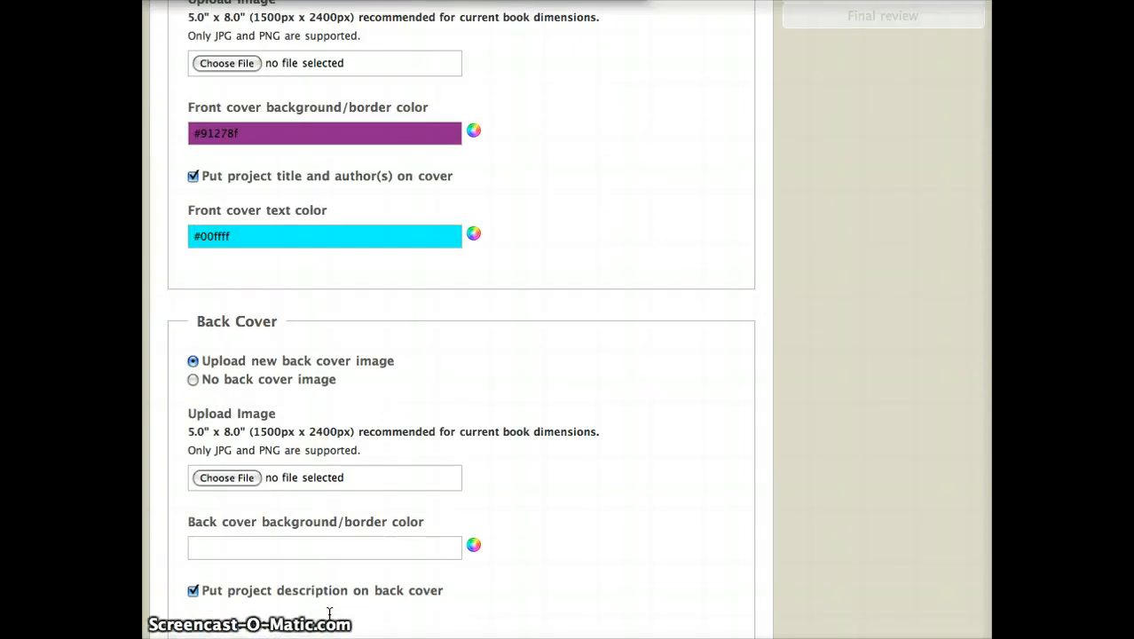
pyautogui.scroll(-3, 329, 612)
pyautogui.scroll(-1, 329, 612)
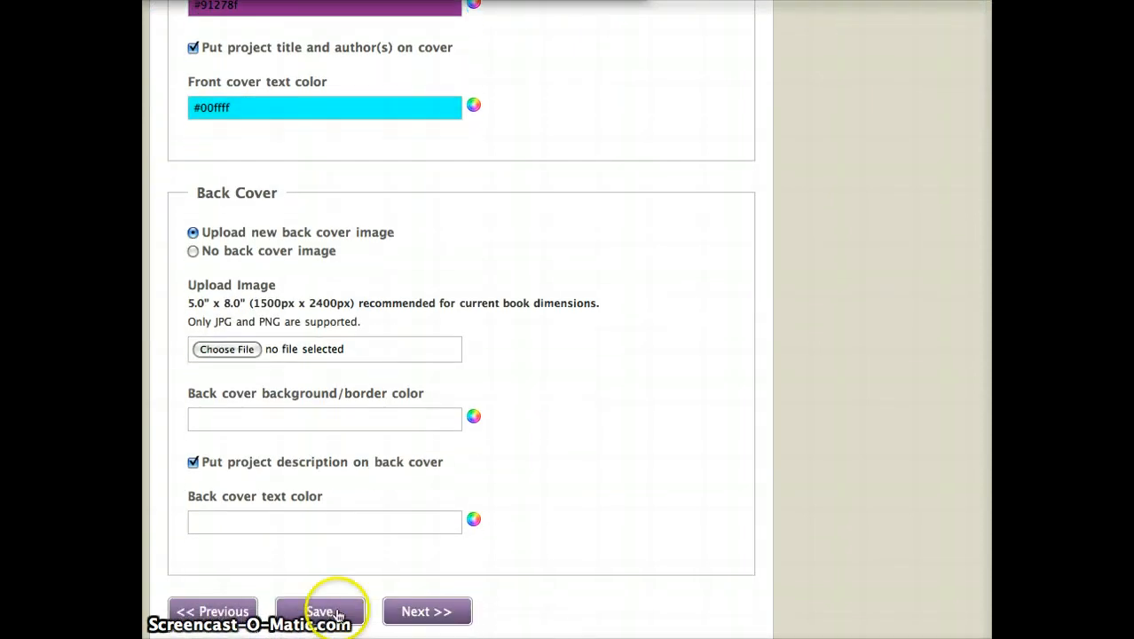
pyautogui.click(414, 612)
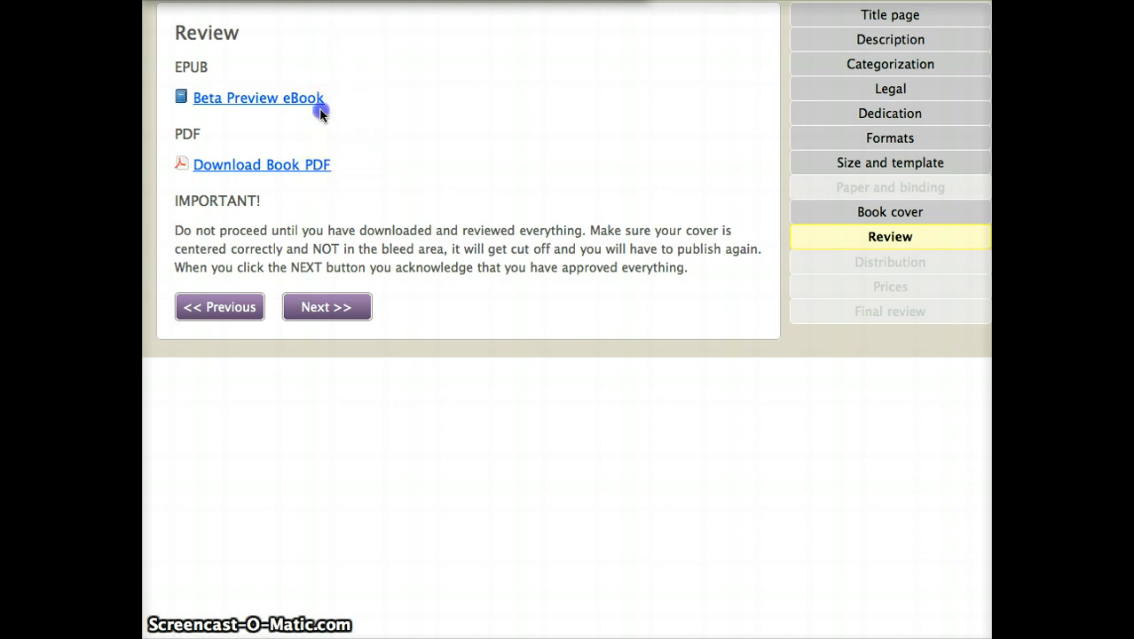
# Approve the Review page and save the Distribution page with the Marketplace – FREE option.
pyautogui.moveTo(321, 110); pyautogui.dragTo(350, 160)
pyautogui.click(371, 176)
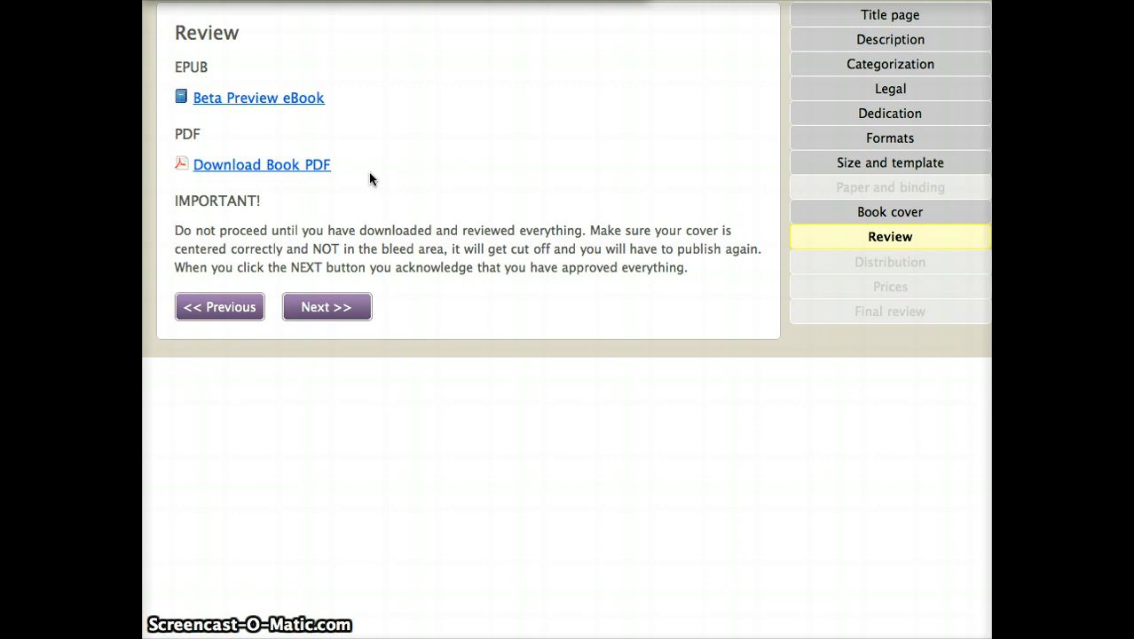
pyautogui.click(351, 308)
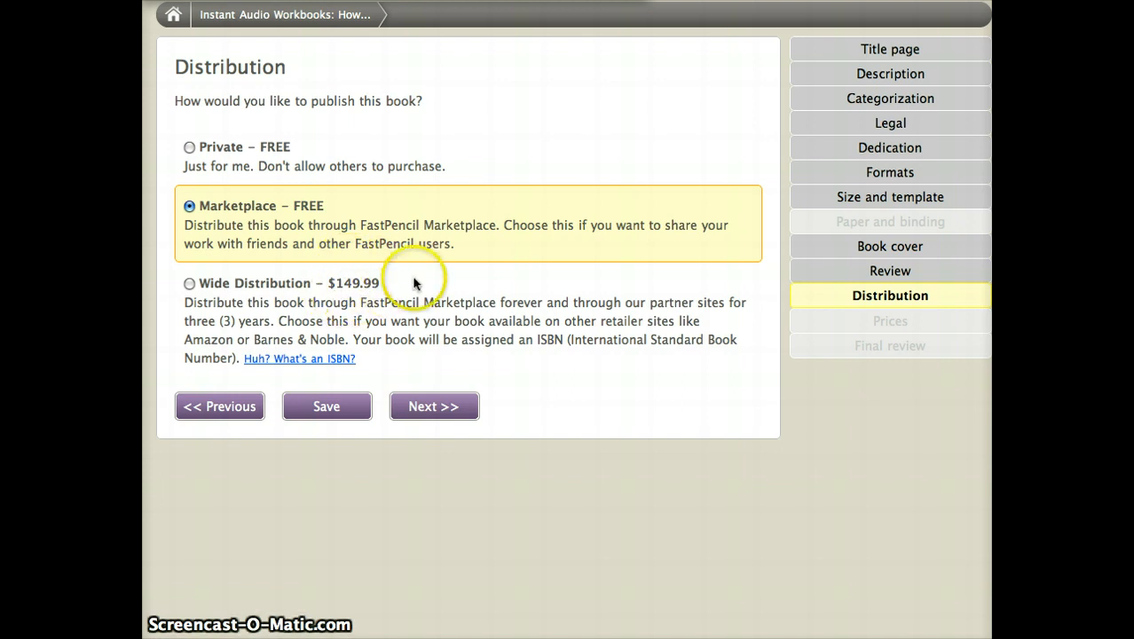
pyautogui.click(352, 409)
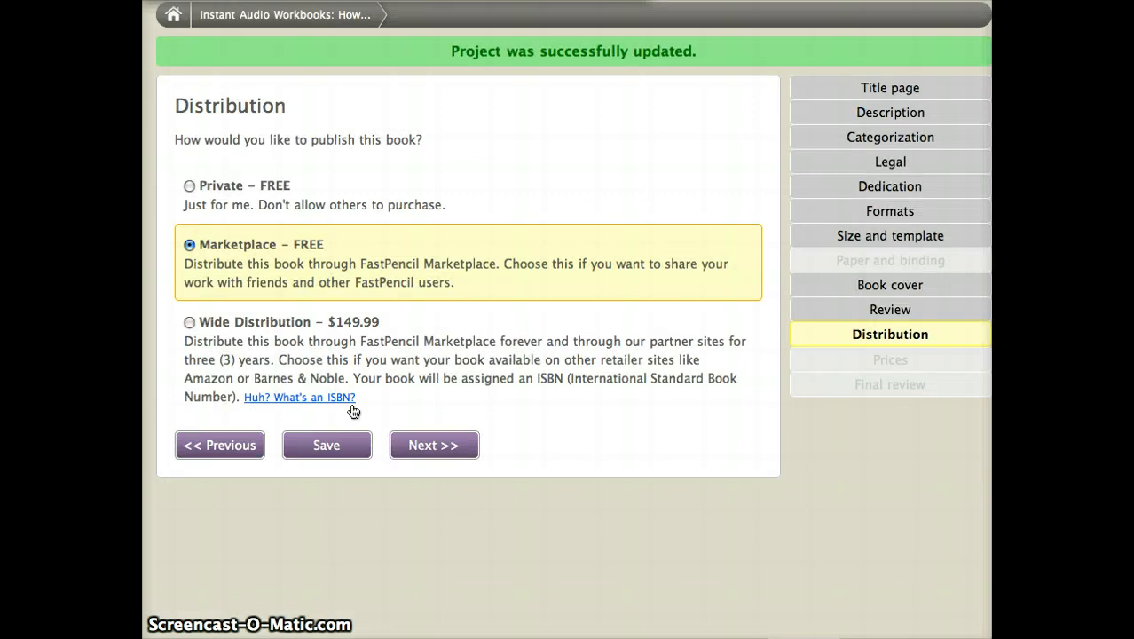
# Go to the Prices page, set the e-book retail price to $29.99 and update the revenue calculations.
pyautogui.click(426, 443)
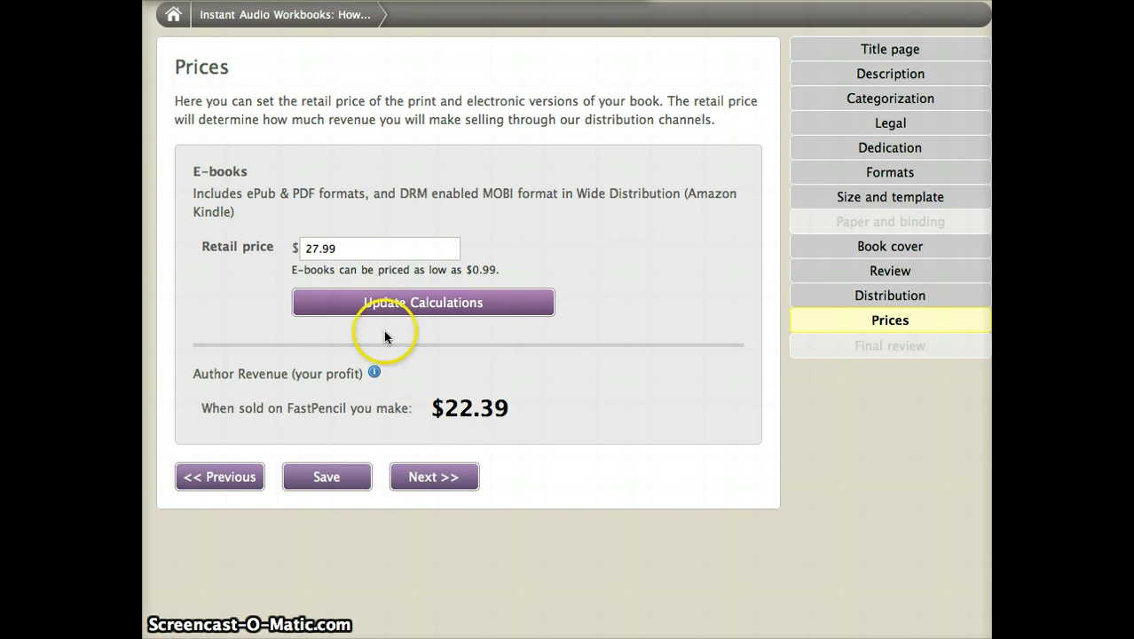
pyautogui.click(314, 247)
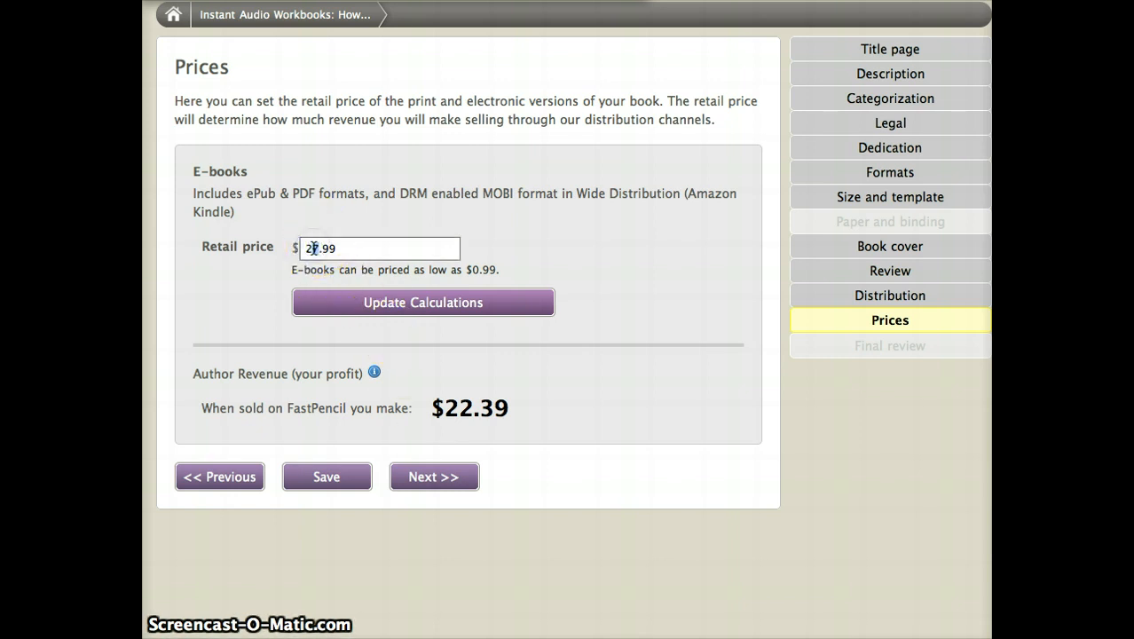
pyautogui.press('BackSpace')
pyautogui.write('9')
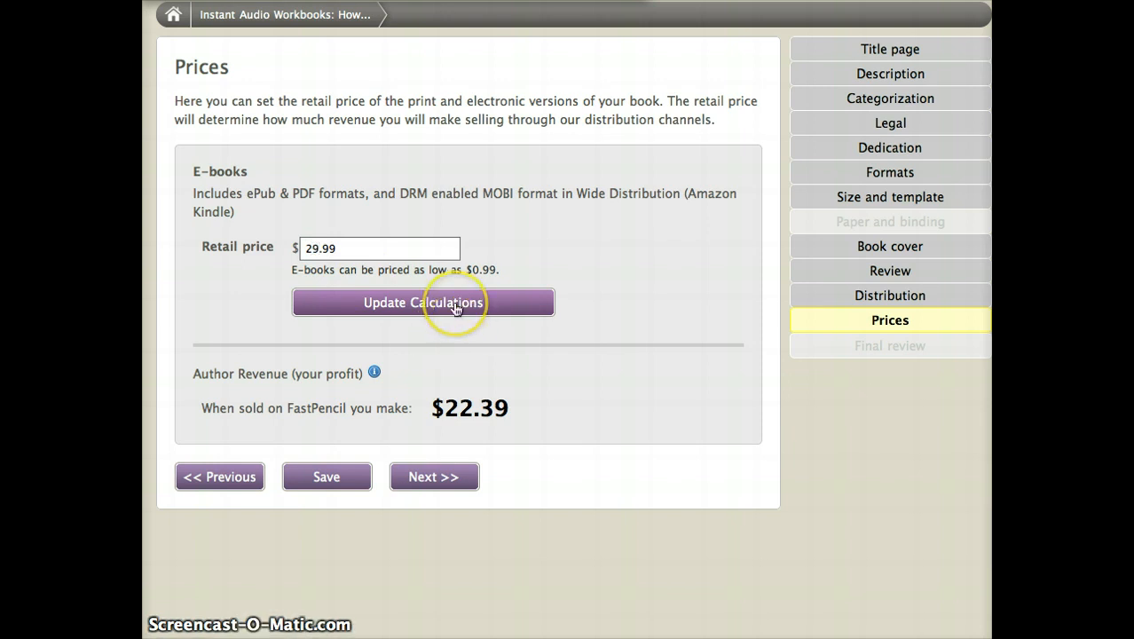
pyautogui.click(455, 306)
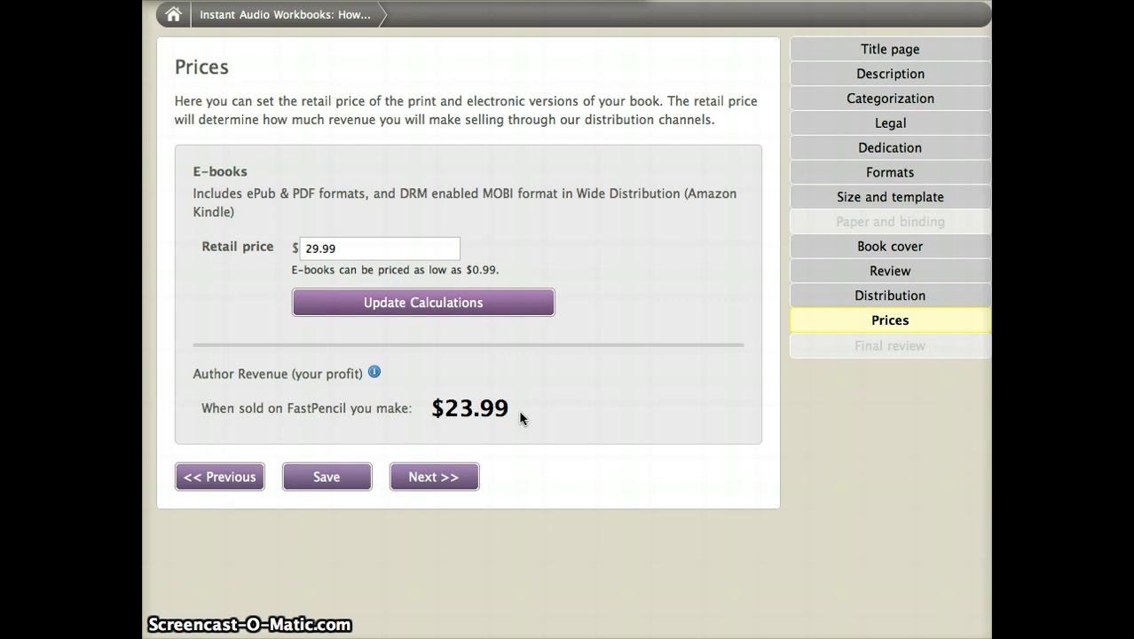
# Go to the Final review page, check the project's details through to Distribution and add the publication to the cart.
pyautogui.click(434, 478)
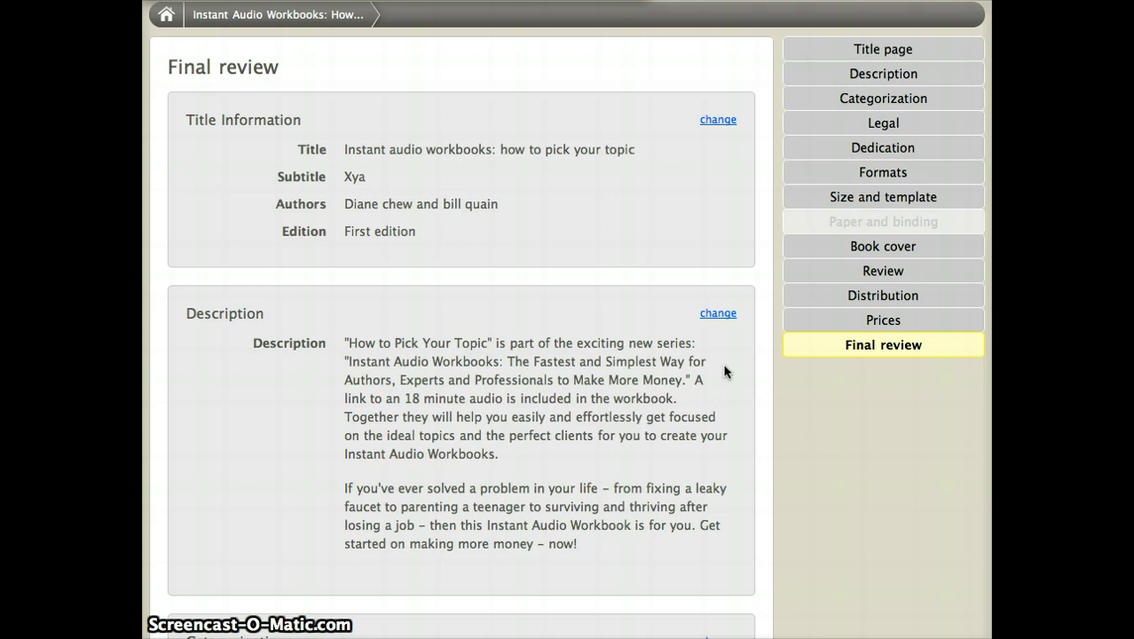
pyautogui.scroll(-8, 724, 371)
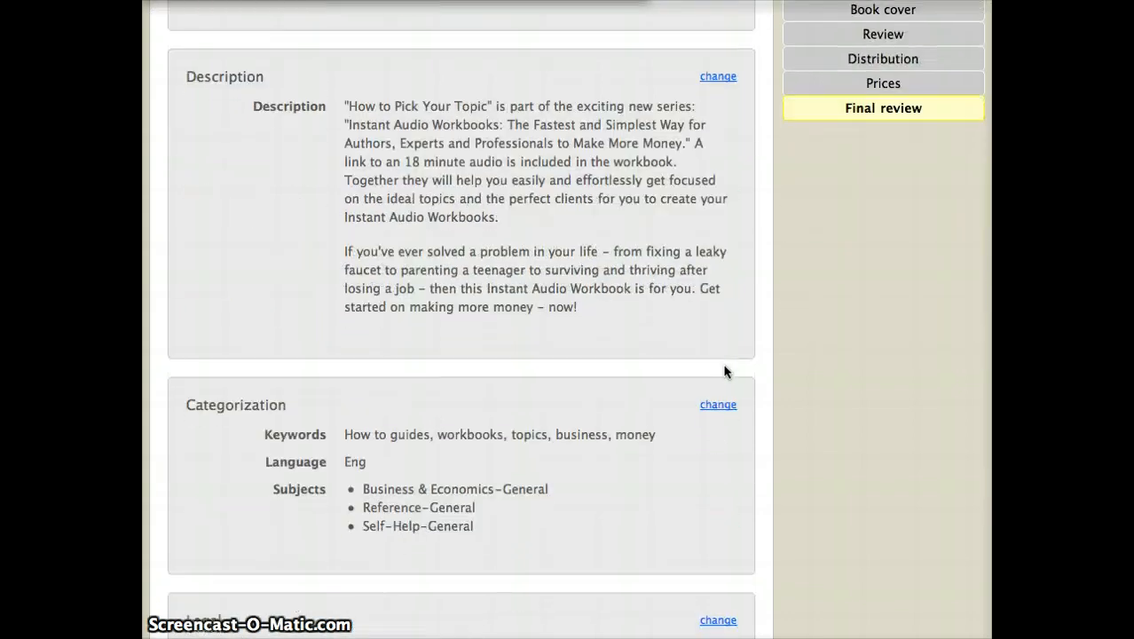
pyautogui.scroll(-4, 724, 371)
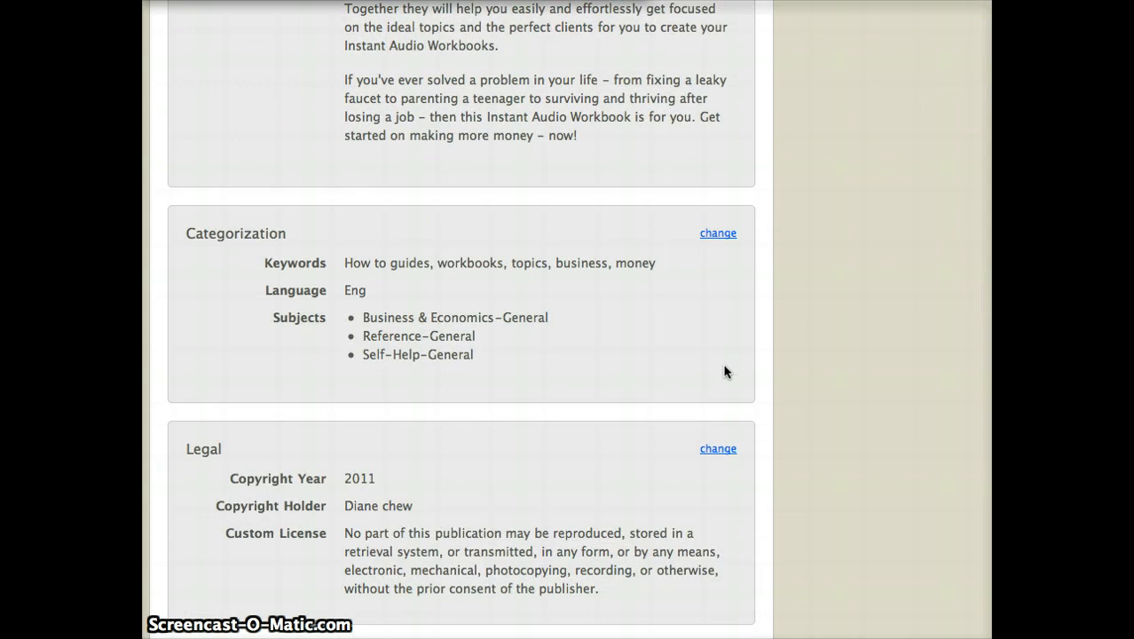
pyautogui.scroll(-8, 724, 371)
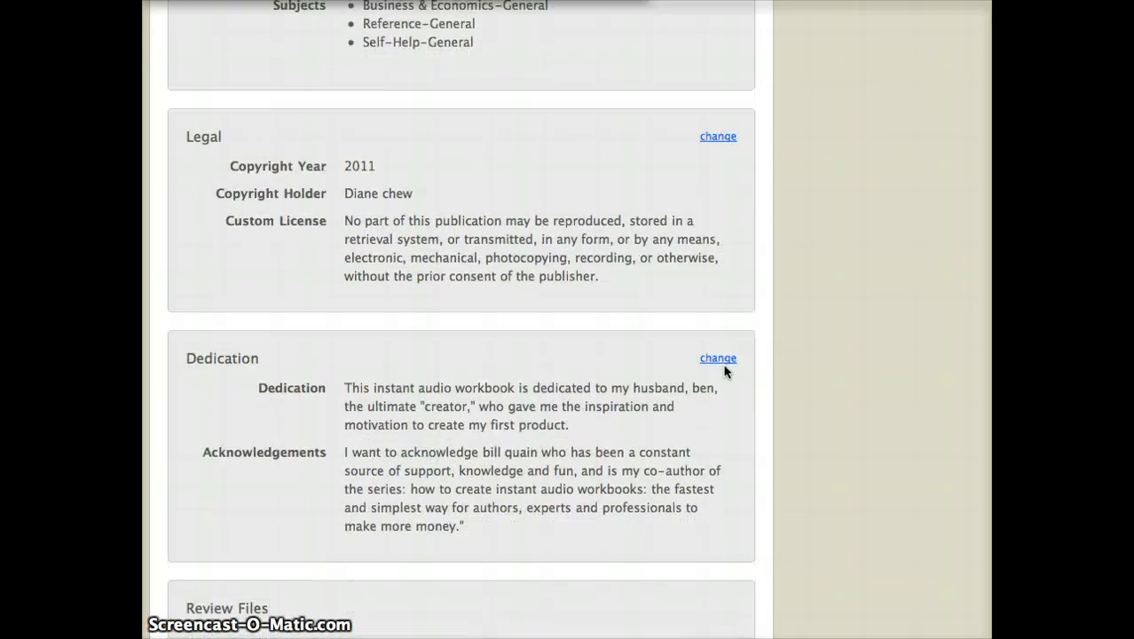
pyautogui.scroll(-7, 724, 371)
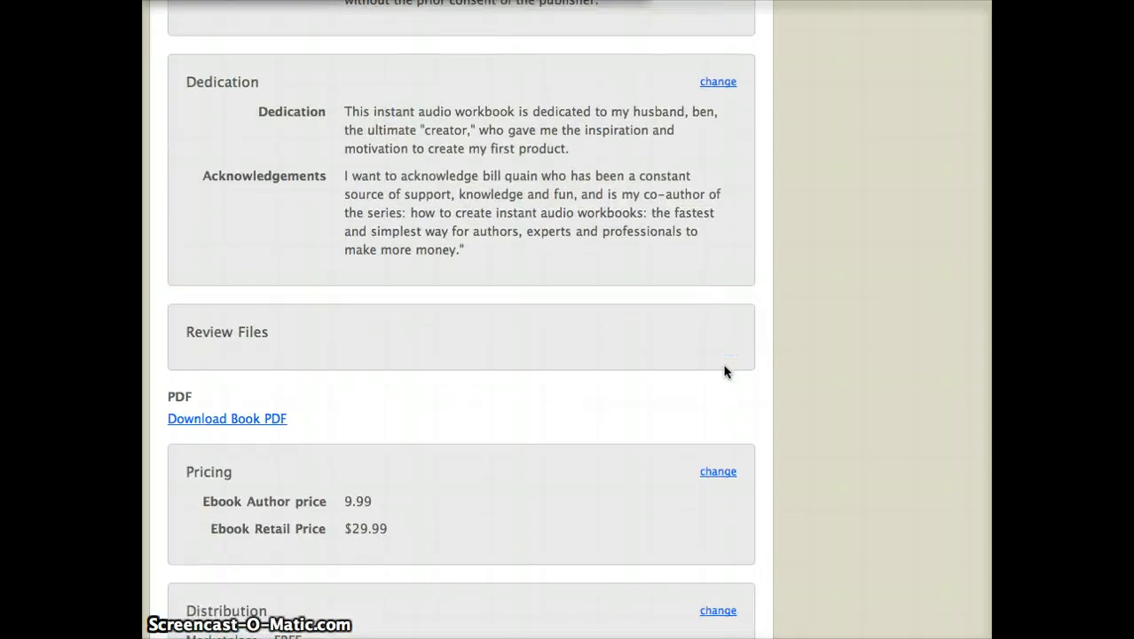
pyautogui.scroll(-5, 724, 371)
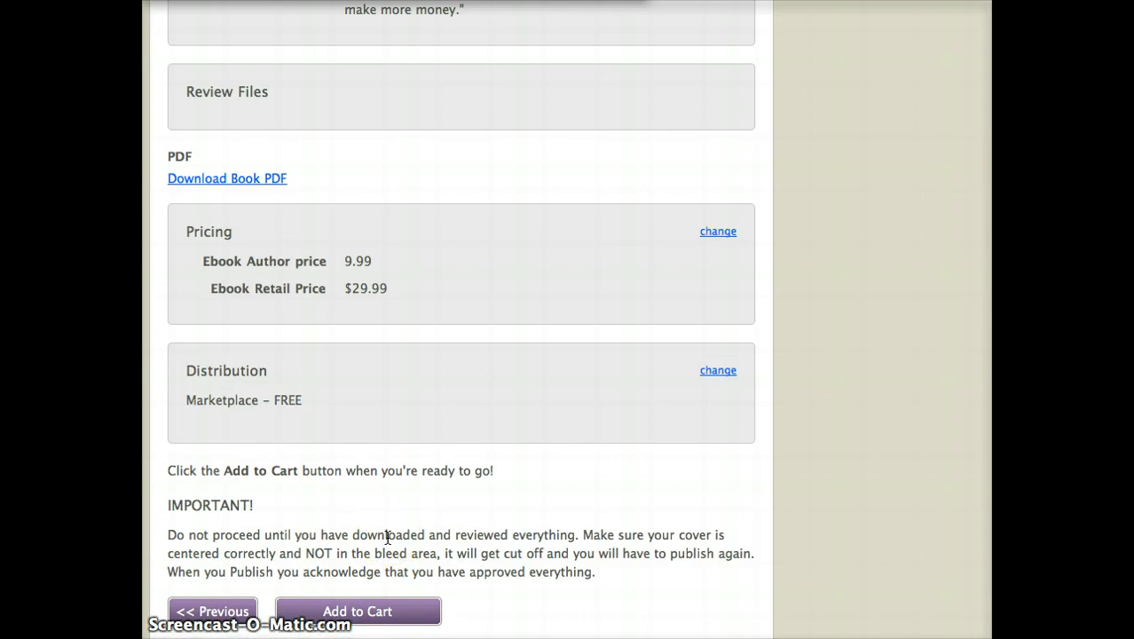
pyautogui.click(383, 618)
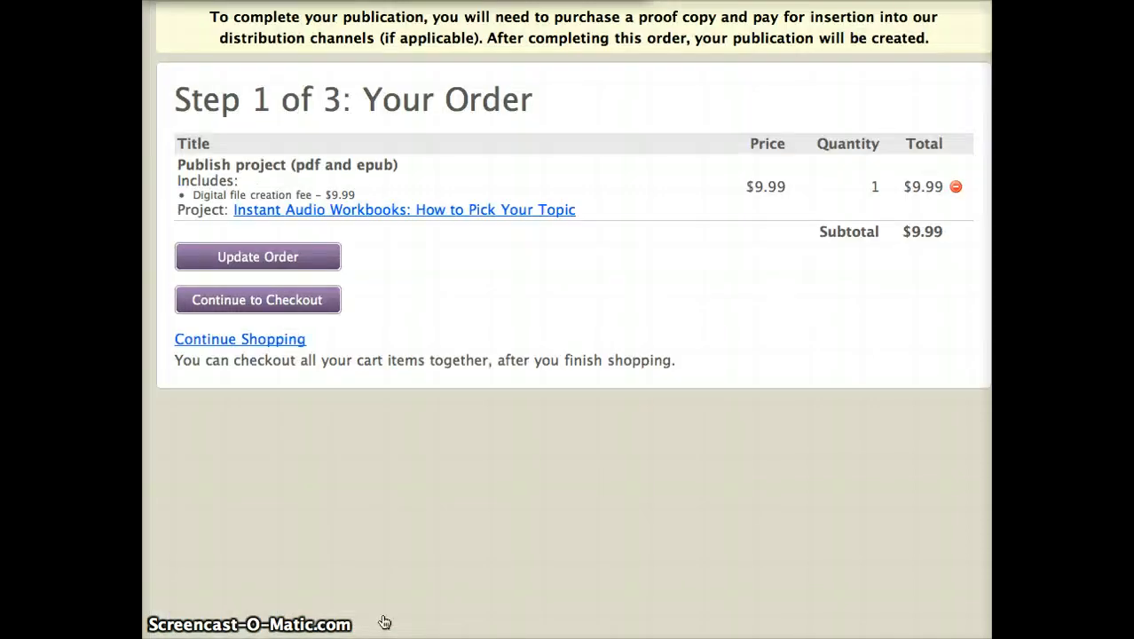
# Continue the order to checkout and look over the billing address and credit card fields.
pyautogui.click(464, 414)
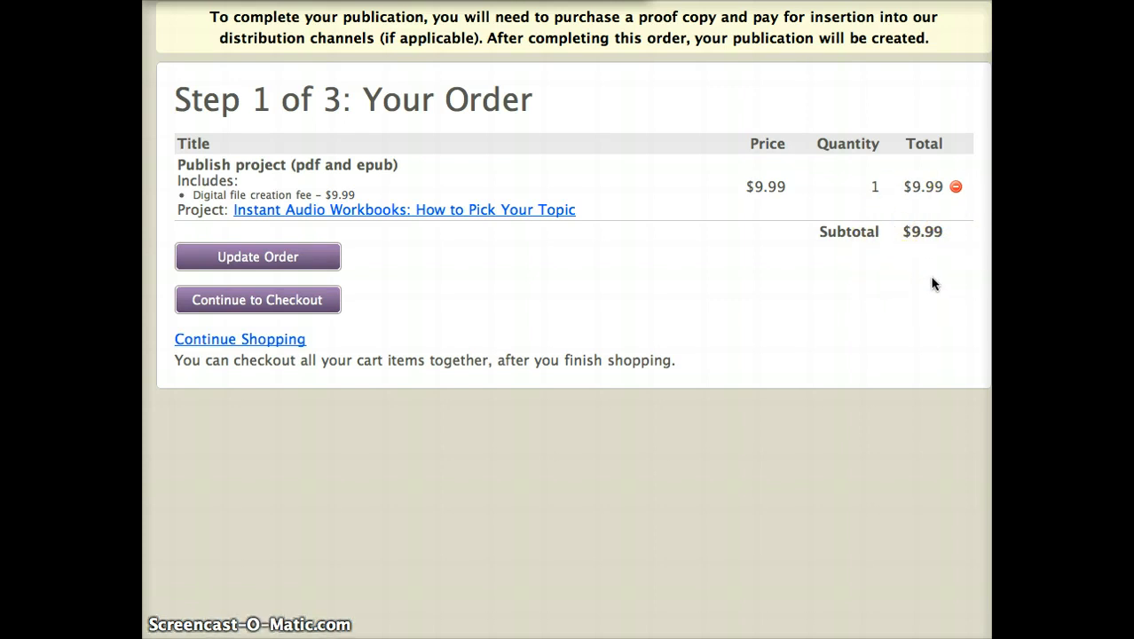
pyautogui.click(292, 302)
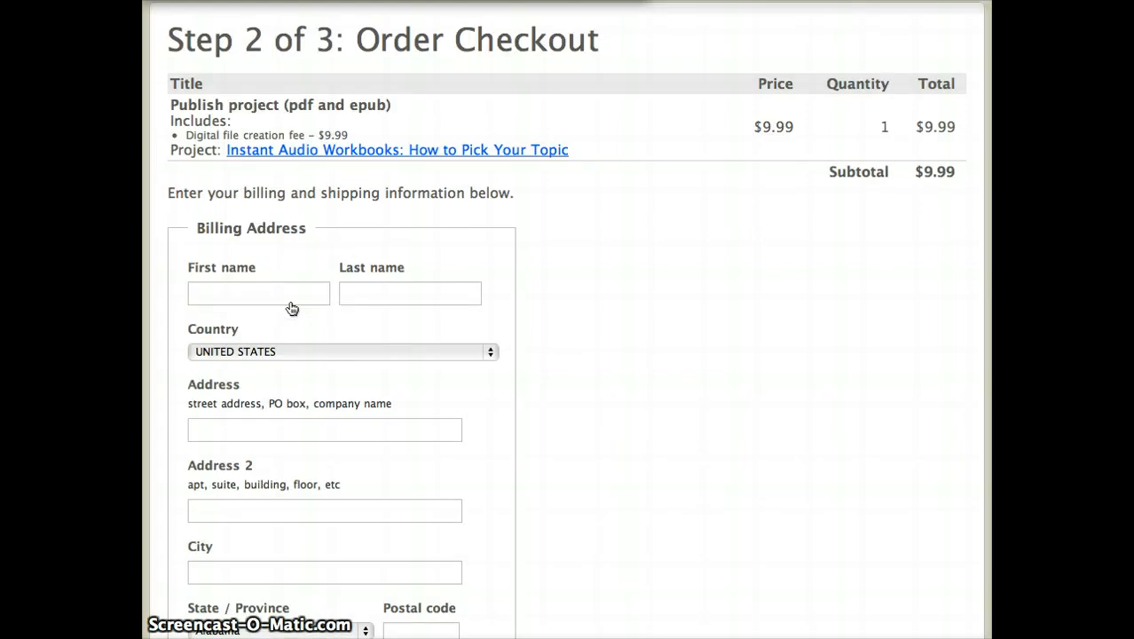
pyautogui.scroll(-10, 291, 306)
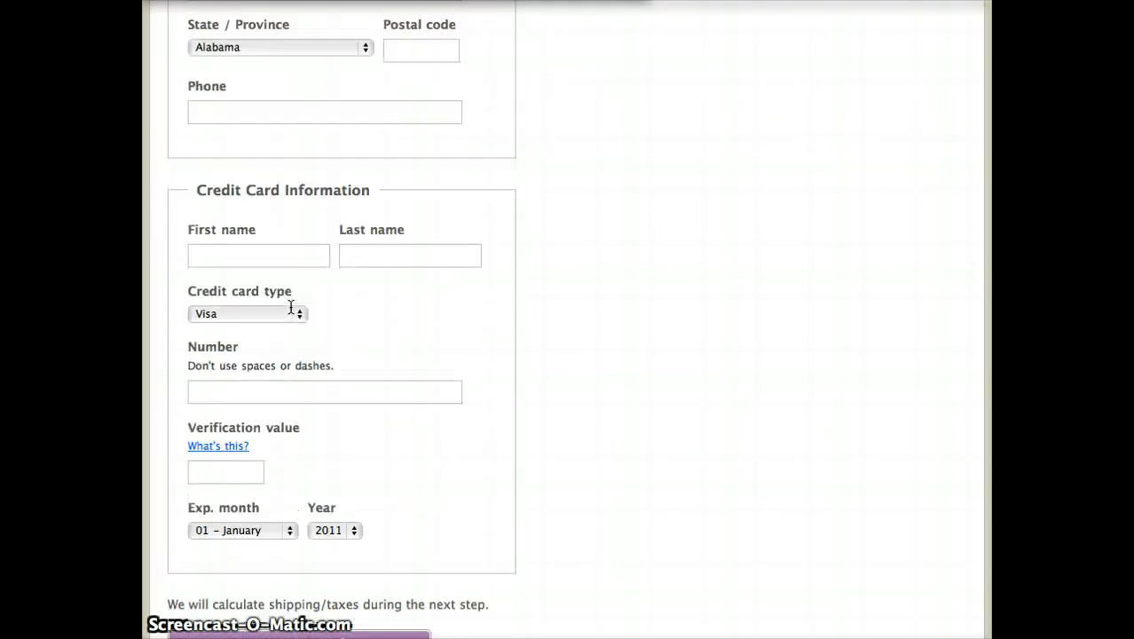
pyautogui.scroll(-3, 290, 306)
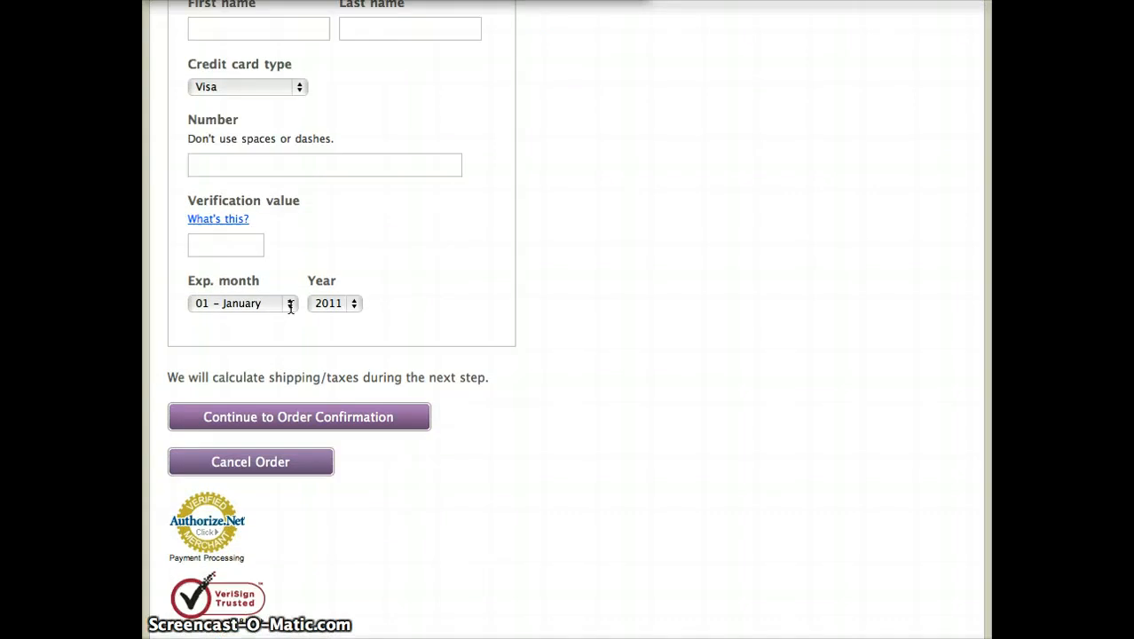
pyautogui.click(310, 376)
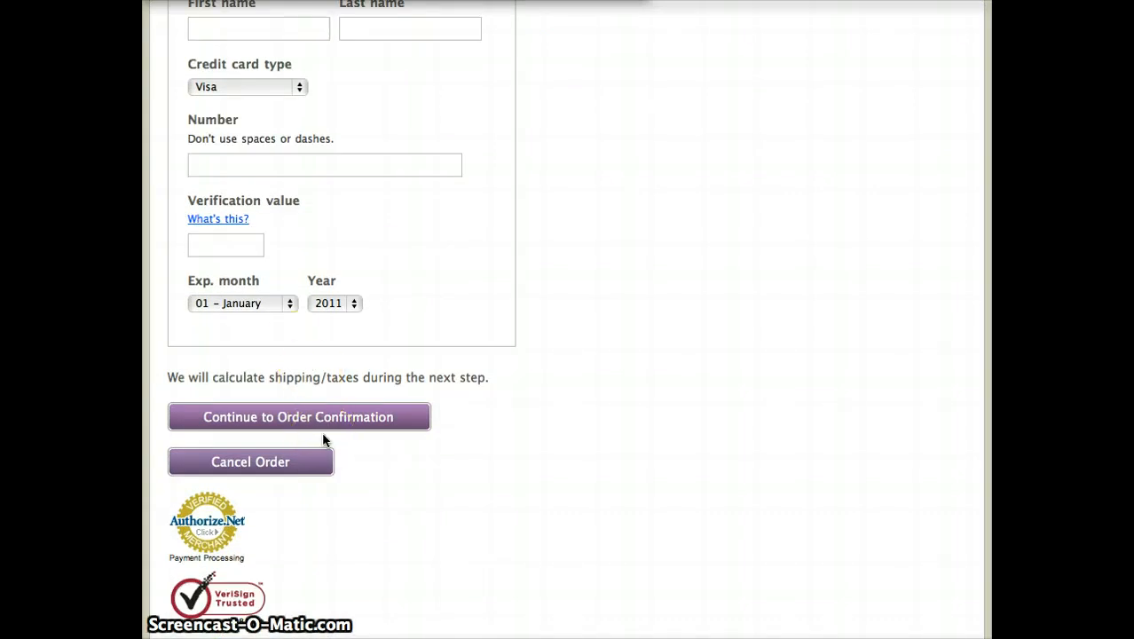
pyautogui.scroll(10, 322, 438)
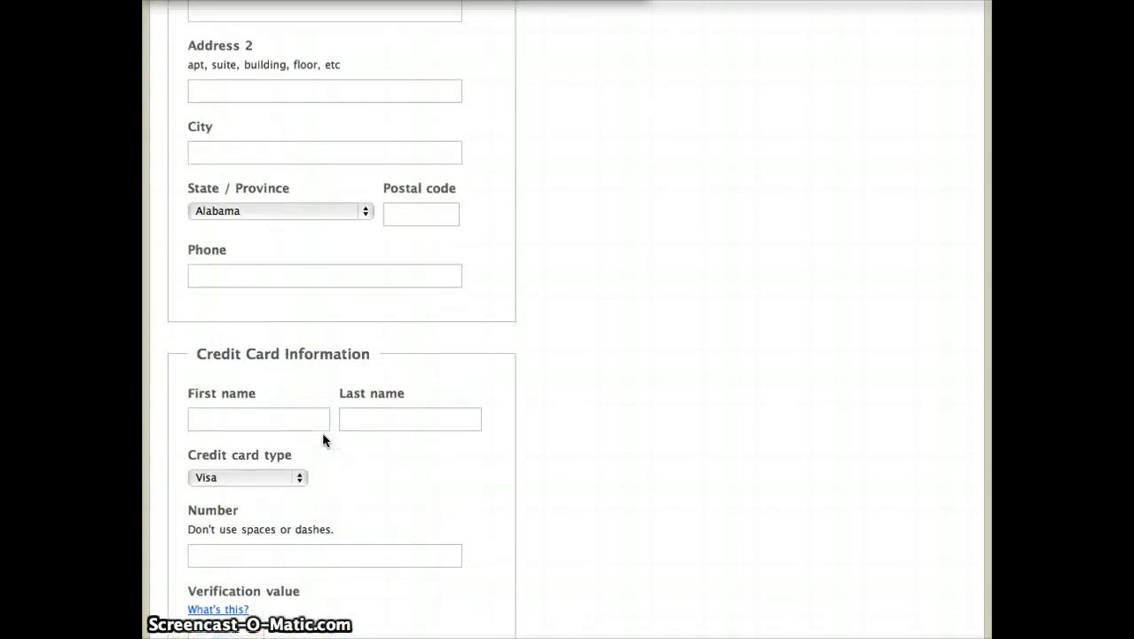